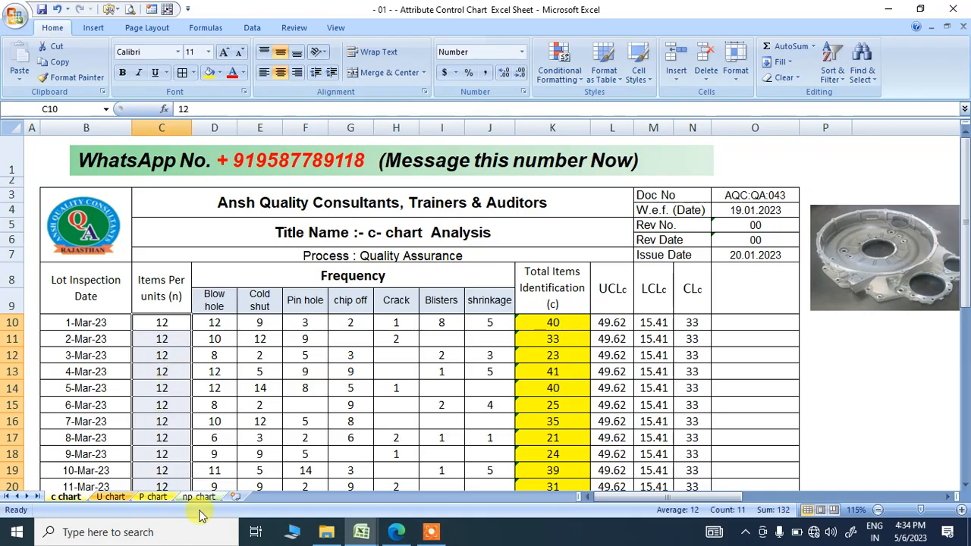
Switch to the PDF in Microsoft Edge, underline "more than one non-conformance/ defect" in the C Chart paragraph, and return to the Excel workbook.
{"action": "left_click", "coordinate": [396, 532]}
{"action": "left_click_drag", "start_coordinate": [502, 247], "coordinate": [748, 257]}
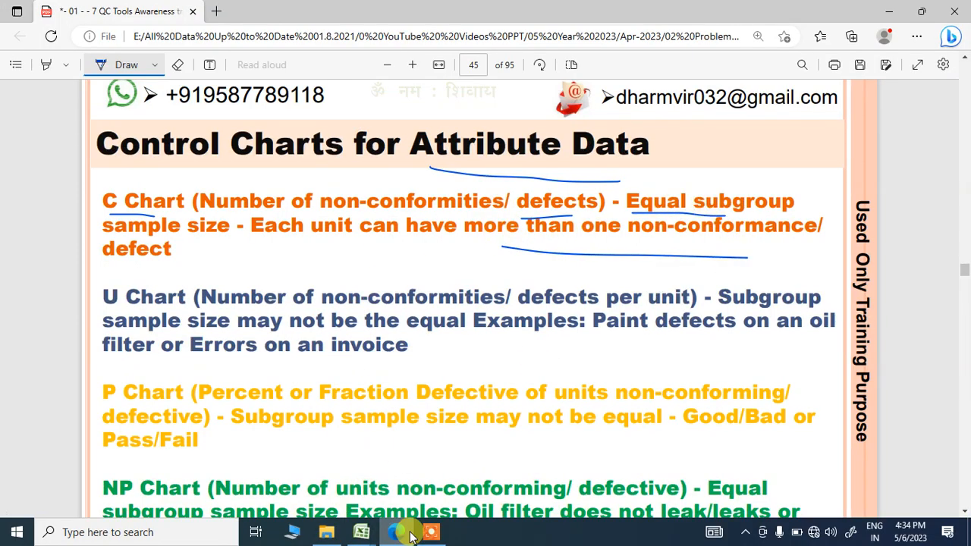
{"action": "left_click", "coordinate": [361, 532]}
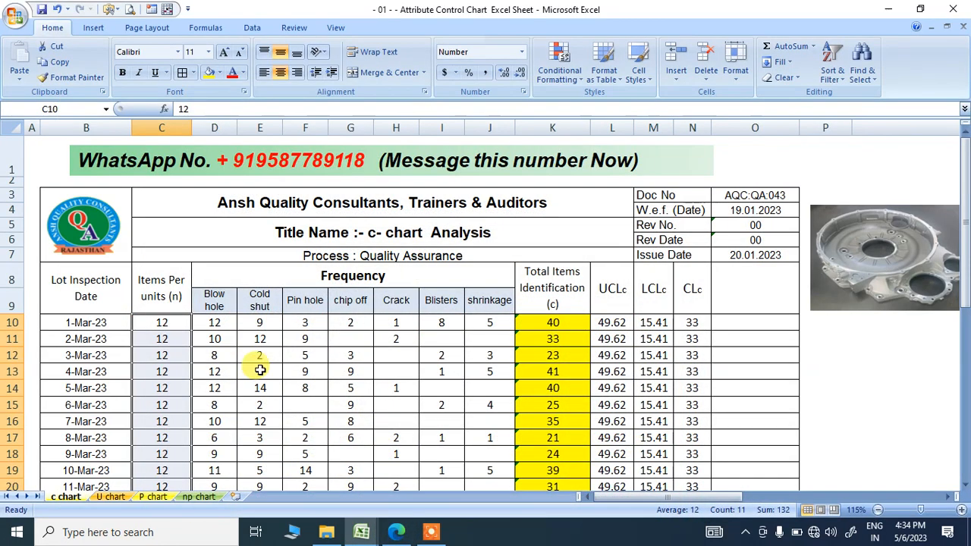
Move the casting picture over the total and control-limit columns of the c chart table and enlarge it.
{"action": "scroll", "coordinate": [259, 369], "scroll_direction": "down", "scroll_amount": 1}
{"action": "left_click", "coordinate": [217, 257]}
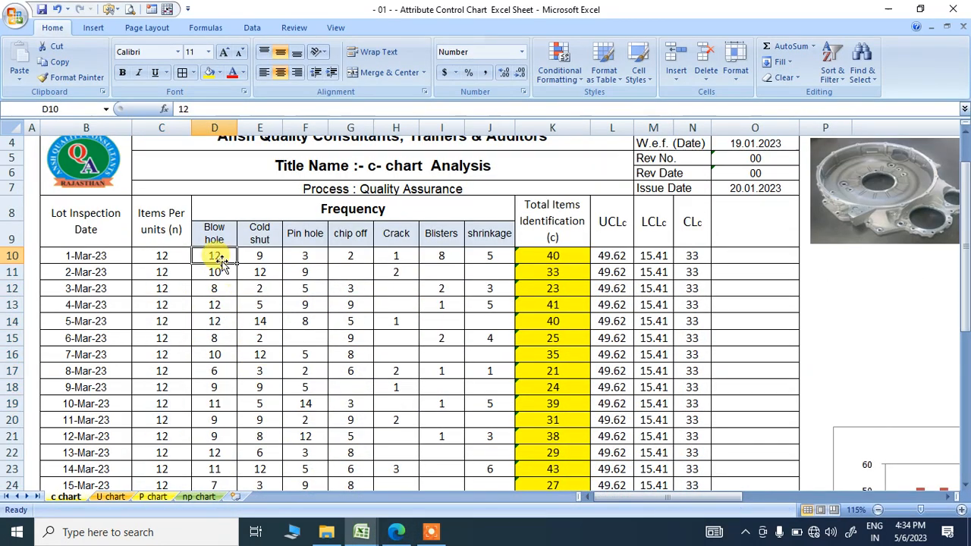
{"action": "left_click_drag", "start_coordinate": [865, 182], "coordinate": [578, 277]}
{"action": "left_click_drag", "start_coordinate": [690, 341], "coordinate": [781, 394]}
{"action": "left_click_drag", "start_coordinate": [688, 306], "coordinate": [705, 324]}
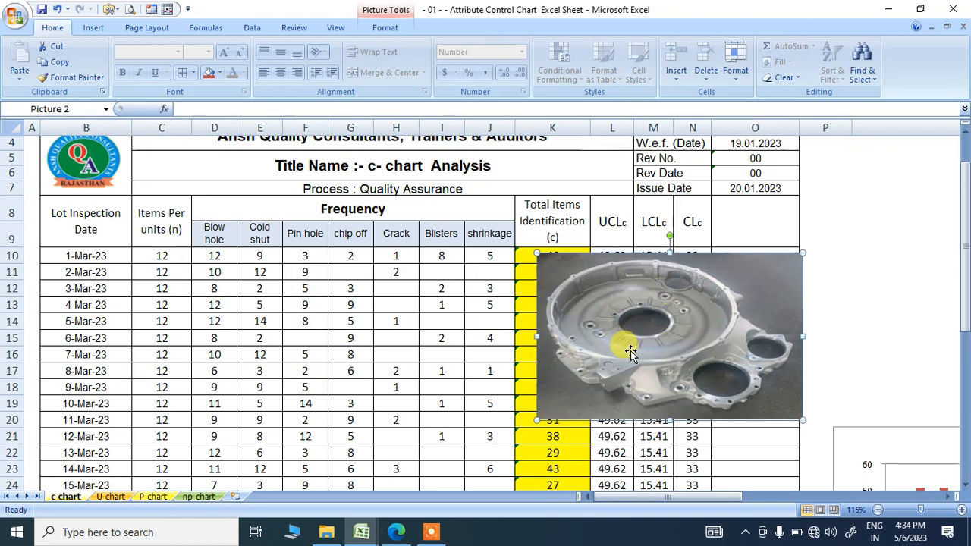
Duplicate the enlarged casting picture five times across the table and undo the five copies.
{"action": "left_click_drag", "start_coordinate": [631, 351], "coordinate": [460, 370], "text": "ctrl"}
{"action": "left_click_drag", "start_coordinate": [521, 356], "coordinate": [301, 395], "text": "ctrl"}
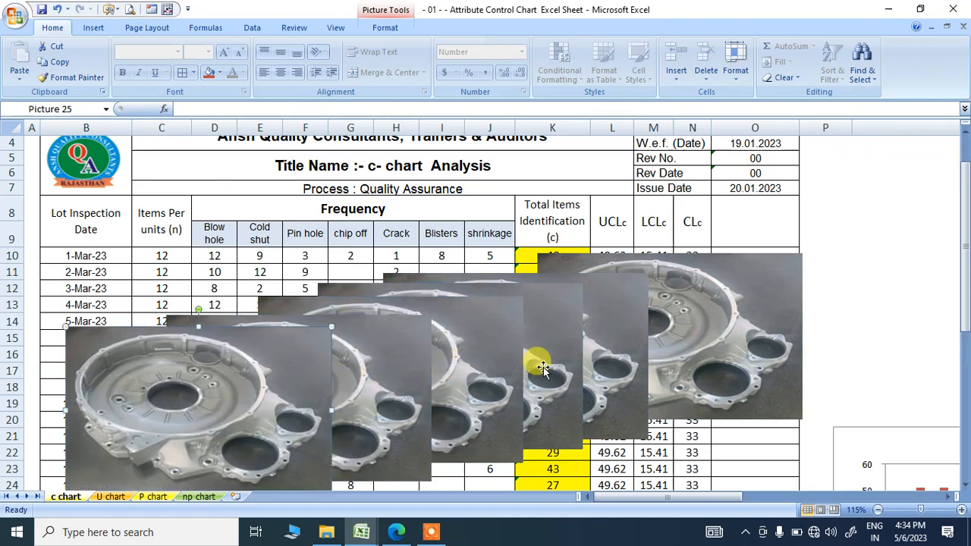
{"action": "key", "text": "ctrl+z"}
{"action": "key", "text": "ctrl+z"}
{"action": "key", "text": "ctrl+z"}
{"action": "key", "text": "ctrl+z"}
{"action": "key", "text": "ctrl+z"}
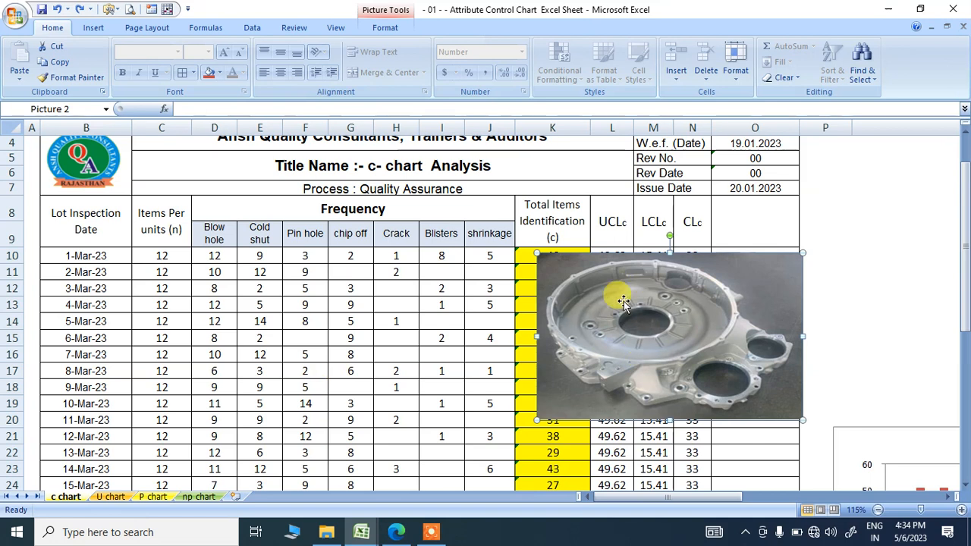
Place two overlapping copies of the casting picture over the defect columns and undo both.
{"action": "left_click_drag", "start_coordinate": [647, 334], "coordinate": [458, 382], "text": "ctrl"}
{"action": "left_click_drag", "start_coordinate": [606, 345], "coordinate": [477, 378], "text": "ctrl"}
{"action": "left_click", "coordinate": [705, 334]}
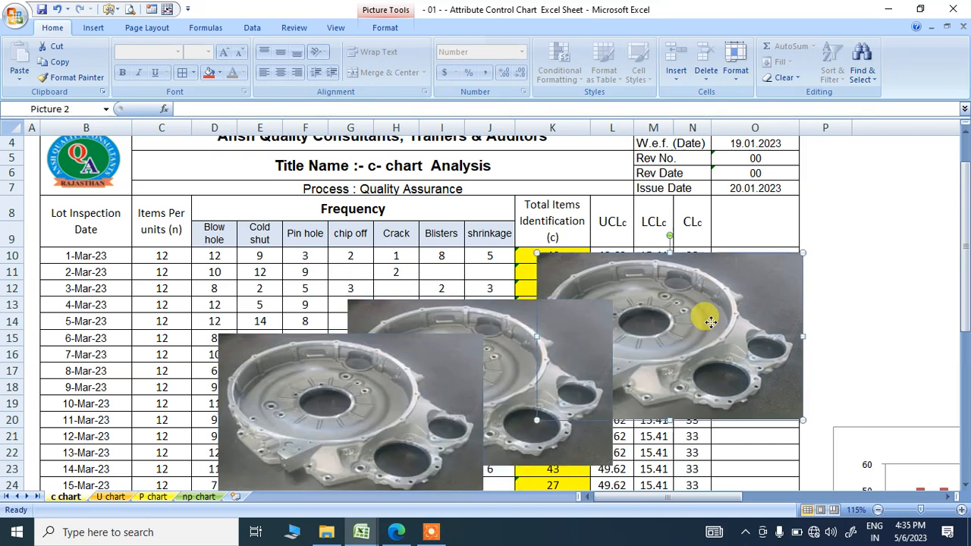
{"action": "left_click", "coordinate": [389, 363]}
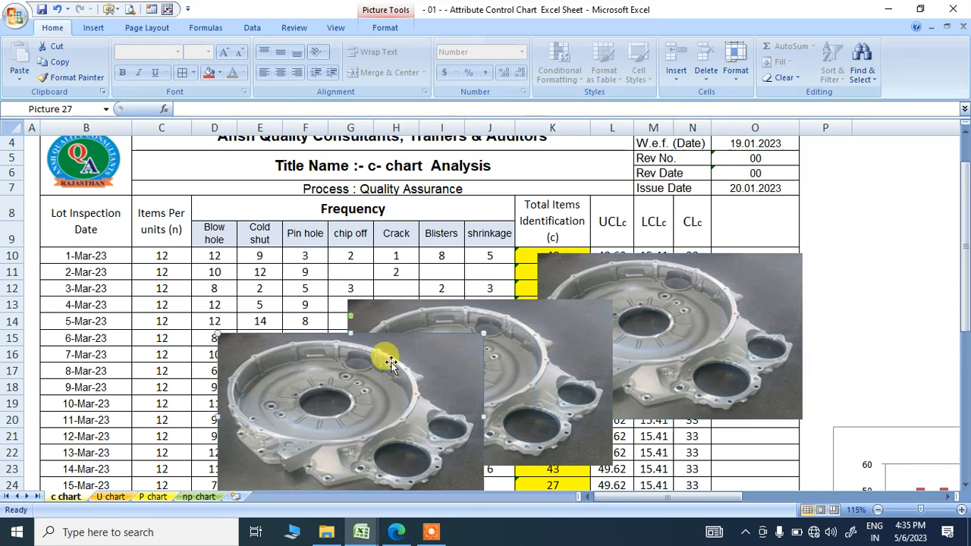
{"action": "key", "text": "ctrl+z"}
{"action": "key", "text": "ctrl+z"}
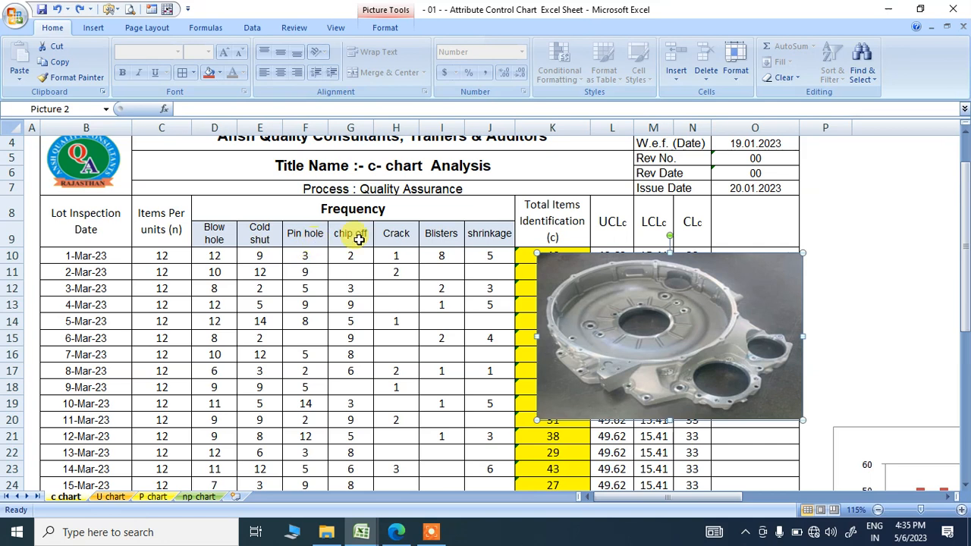
Move the casting picture back beside the table and shrink it so it clears the control-limit formulas.
{"action": "left_click_drag", "start_coordinate": [675, 347], "coordinate": [921, 264]}
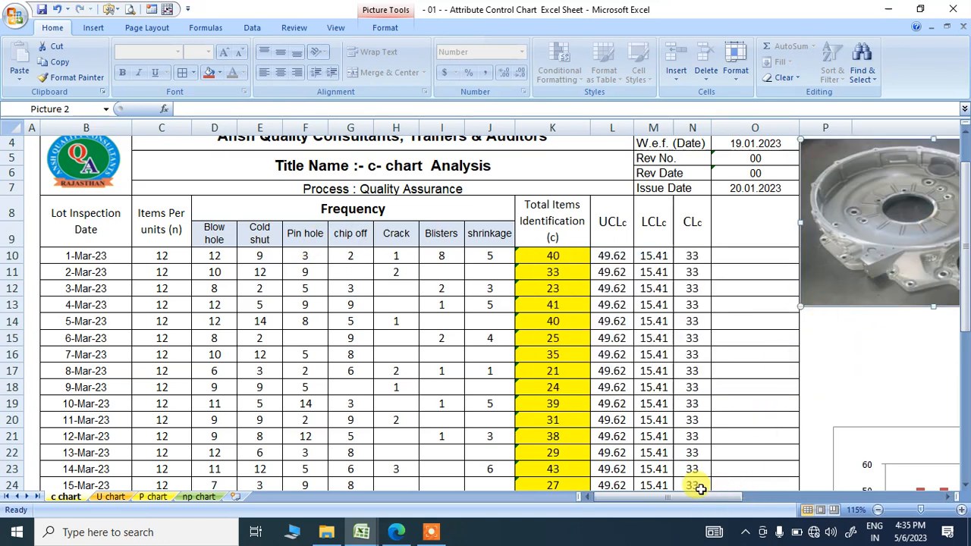
{"action": "left_click_drag", "start_coordinate": [700, 496], "coordinate": [754, 496]}
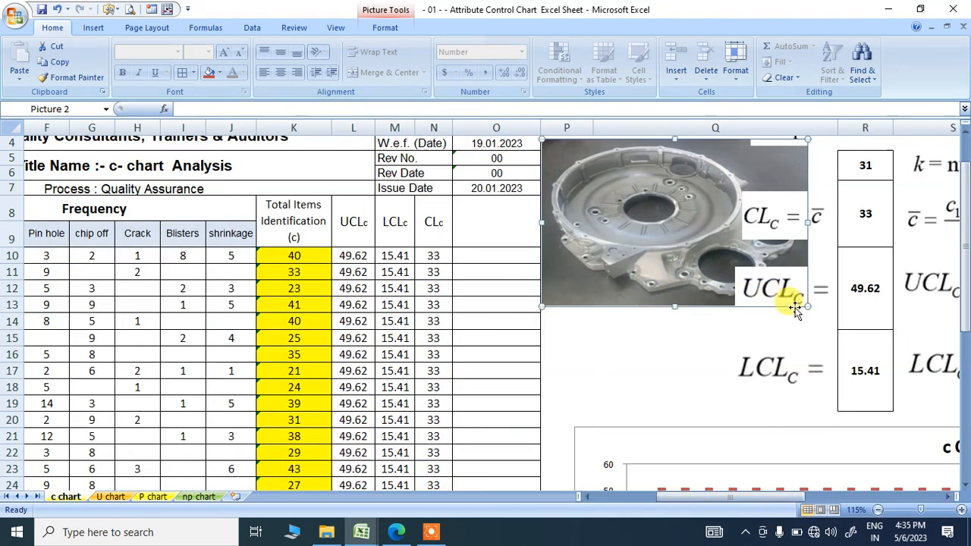
{"action": "left_click_drag", "start_coordinate": [809, 303], "coordinate": [699, 238]}
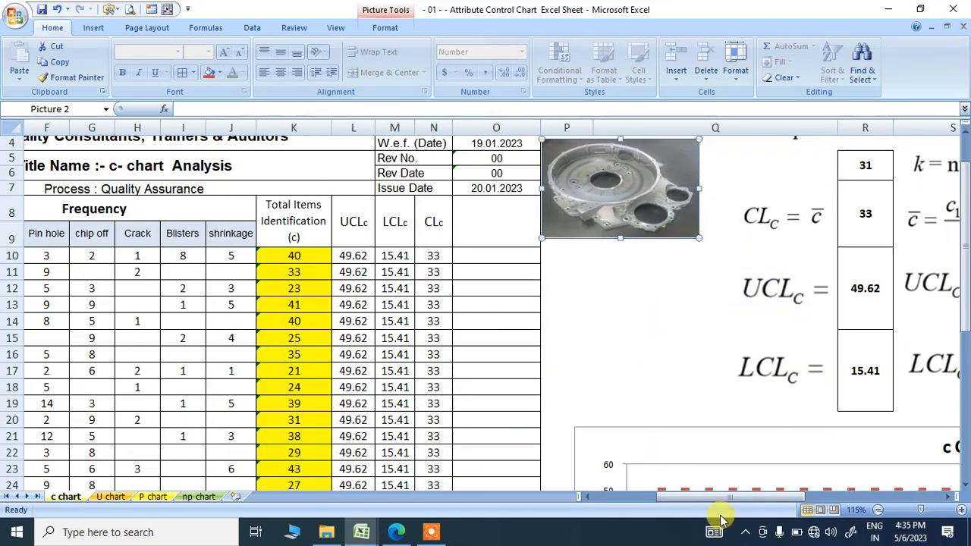
{"action": "left_click_drag", "start_coordinate": [666, 499], "coordinate": [603, 498]}
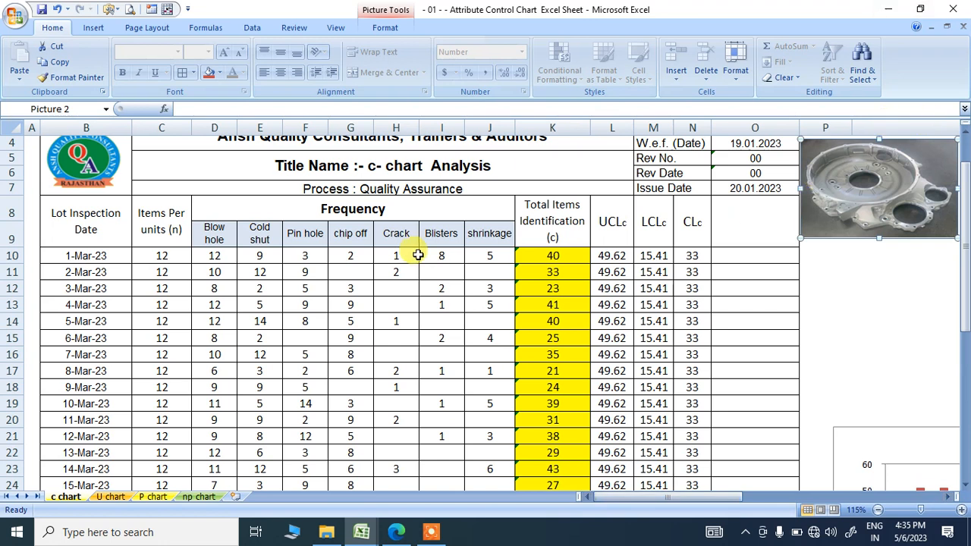
Examine the 1-Mar-23 defect counts in D10:J10 and the formula that totals them in K10.
{"action": "left_click", "coordinate": [225, 258]}
{"action": "left_click_drag", "start_coordinate": [206, 251], "coordinate": [486, 264]}
{"action": "left_click", "coordinate": [551, 254]}
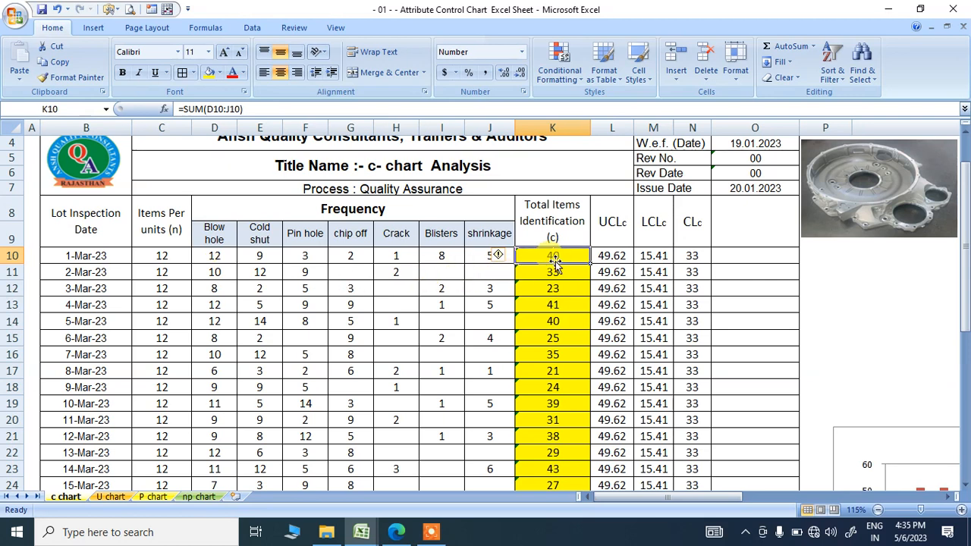
{"action": "double_click", "coordinate": [556, 255]}
{"action": "key", "text": "Escape"}
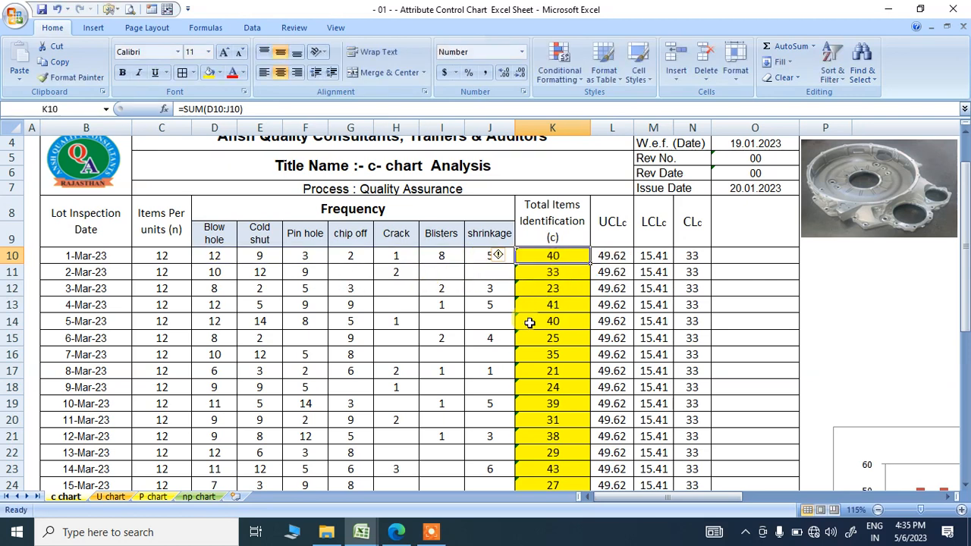
Examine the average formula in K42 and the range of daily totals it covers, leaving it unedited.
{"action": "scroll", "coordinate": [541, 352], "scroll_direction": "down", "scroll_amount": 8}
{"action": "left_click", "coordinate": [559, 375]}
{"action": "double_click", "coordinate": [559, 375]}
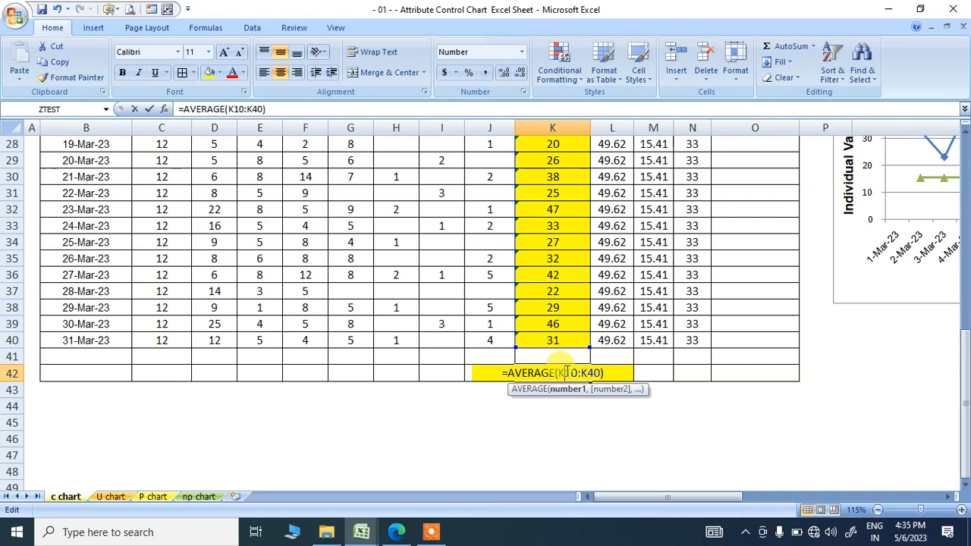
{"action": "scroll", "coordinate": [584, 368], "scroll_direction": "up", "scroll_amount": 5}
{"action": "scroll", "coordinate": [584, 368], "scroll_direction": "up", "scroll_amount": 4}
{"action": "scroll", "coordinate": [584, 368], "scroll_direction": "down", "scroll_amount": 6}
{"action": "scroll", "coordinate": [584, 368], "scroll_direction": "up", "scroll_amount": 6}
{"action": "scroll", "coordinate": [584, 368], "scroll_direction": "down", "scroll_amount": 7}
{"action": "key", "text": "Escape"}
Examine the formula behind the number of samples k and trace the items-per-unit range it counts.
{"action": "left_click_drag", "start_coordinate": [645, 496], "coordinate": [744, 496]}
{"action": "scroll", "coordinate": [746, 397], "scroll_direction": "up", "scroll_amount": 7}
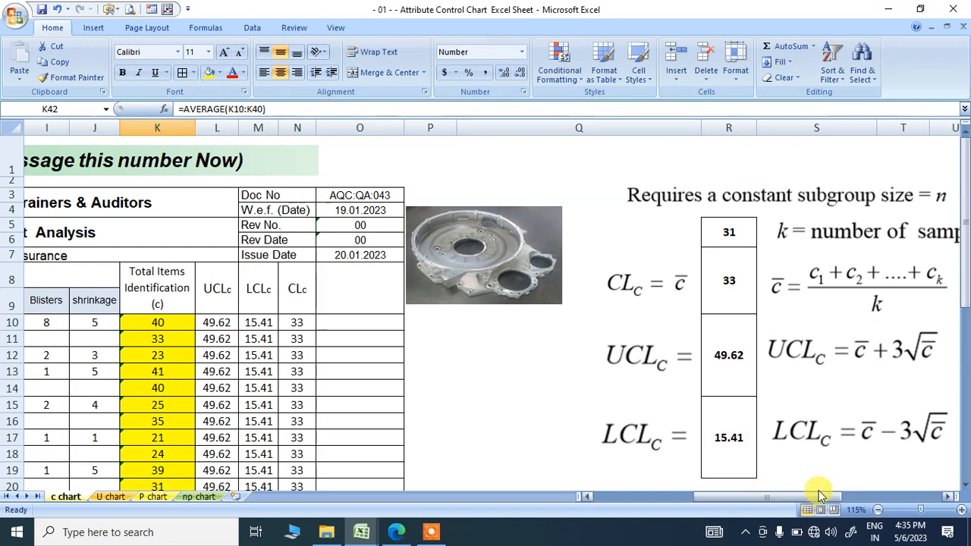
{"action": "left_click_drag", "start_coordinate": [807, 498], "coordinate": [856, 497]}
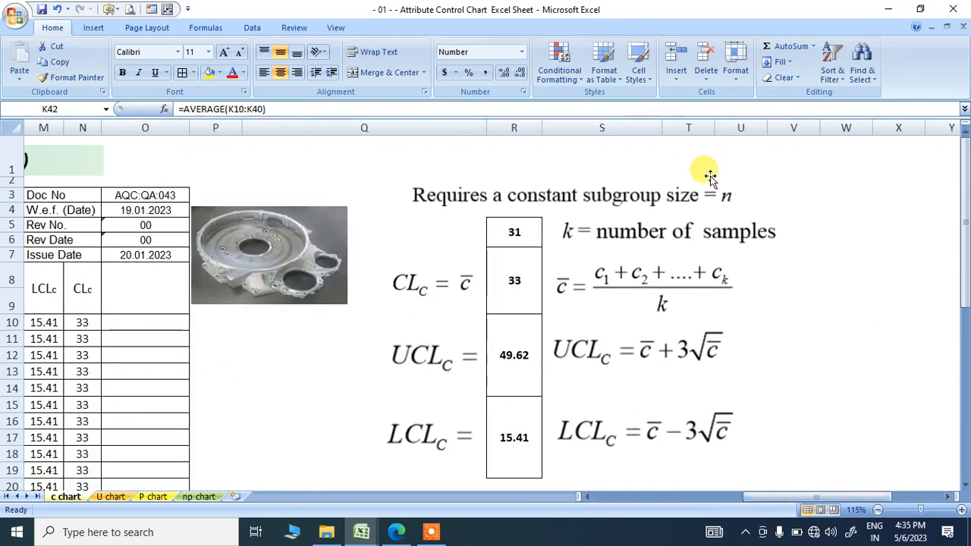
{"action": "double_click", "coordinate": [527, 232]}
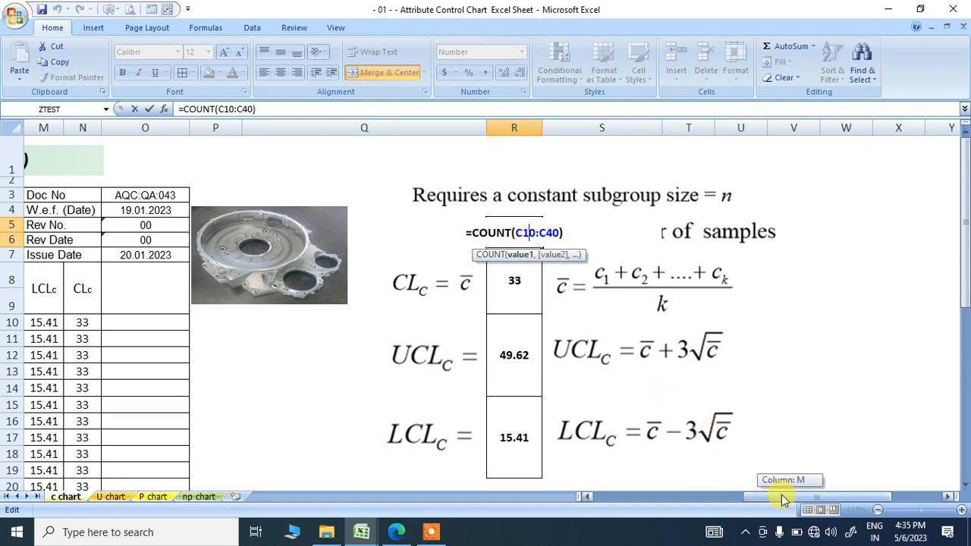
{"action": "left_click_drag", "start_coordinate": [784, 499], "coordinate": [636, 498]}
{"action": "scroll", "coordinate": [251, 321], "scroll_direction": "down", "scroll_amount": 9}
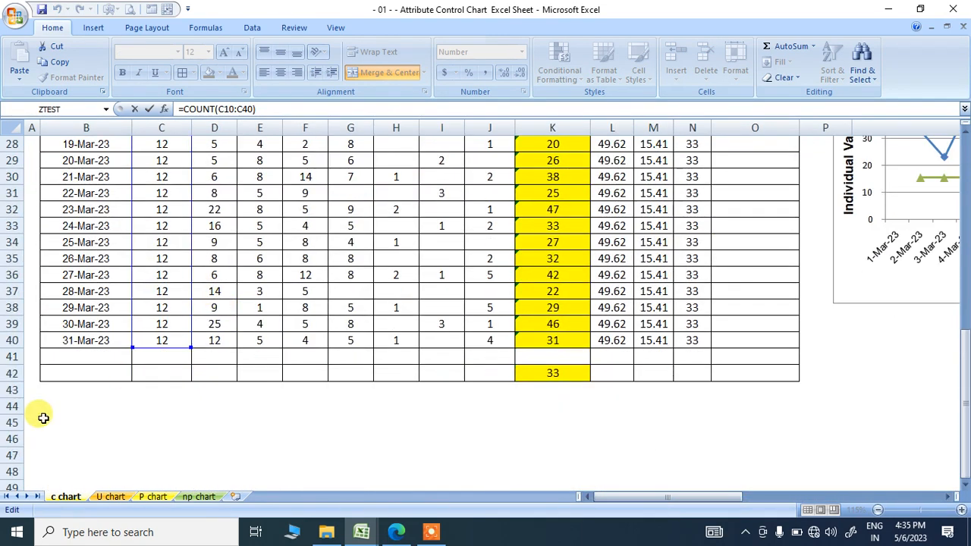
{"action": "scroll", "coordinate": [143, 336], "scroll_direction": "up", "scroll_amount": 9}
{"action": "left_click_drag", "start_coordinate": [654, 499], "coordinate": [826, 493]}
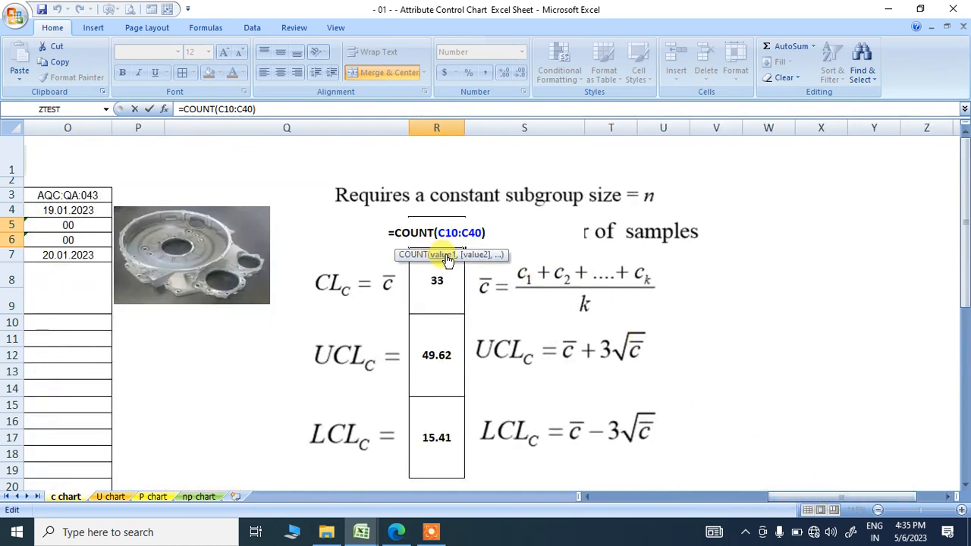
{"action": "key", "text": "Escape"}
Clear the date, item count and defect counts of the 31-Mar-23 row in B40:J40.
{"action": "left_click_drag", "start_coordinate": [786, 499], "coordinate": [556, 488]}
{"action": "scroll", "coordinate": [228, 390], "scroll_direction": "down", "scroll_amount": 8}
{"action": "left_click_drag", "start_coordinate": [78, 389], "coordinate": [478, 392]}
{"action": "key", "text": "Delete"}
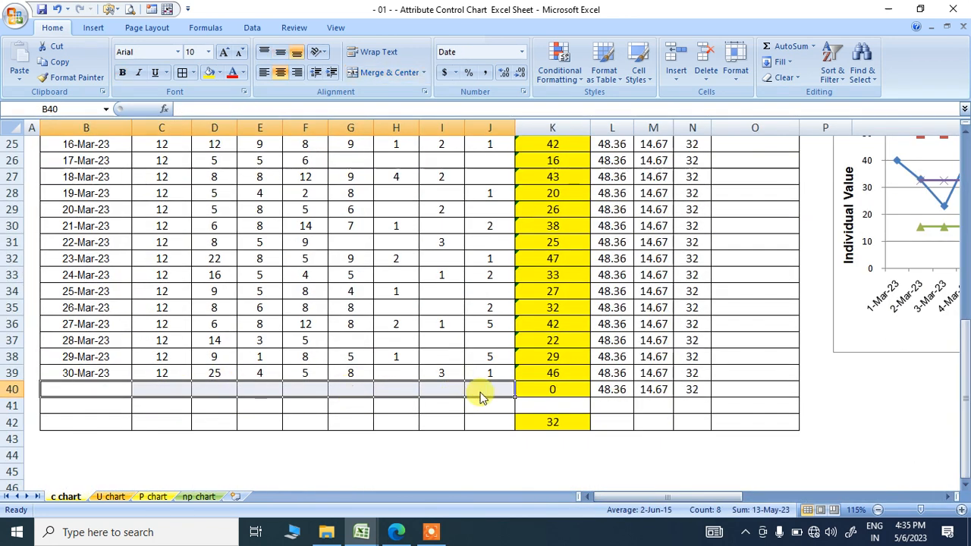
Check the recalculated control-limit values and inspect the formula in the CLc cell R7.
{"action": "scroll", "coordinate": [642, 434], "scroll_direction": "up", "scroll_amount": 3}
{"action": "left_click_drag", "start_coordinate": [701, 498], "coordinate": [813, 495]}
{"action": "scroll", "coordinate": [767, 364], "scroll_direction": "up", "scroll_amount": 5}
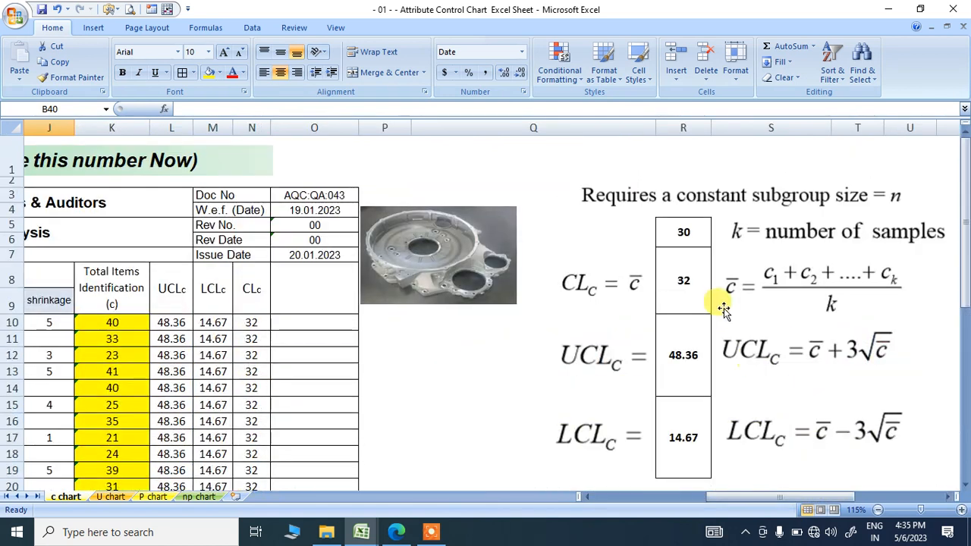
{"action": "left_click", "coordinate": [693, 294]}
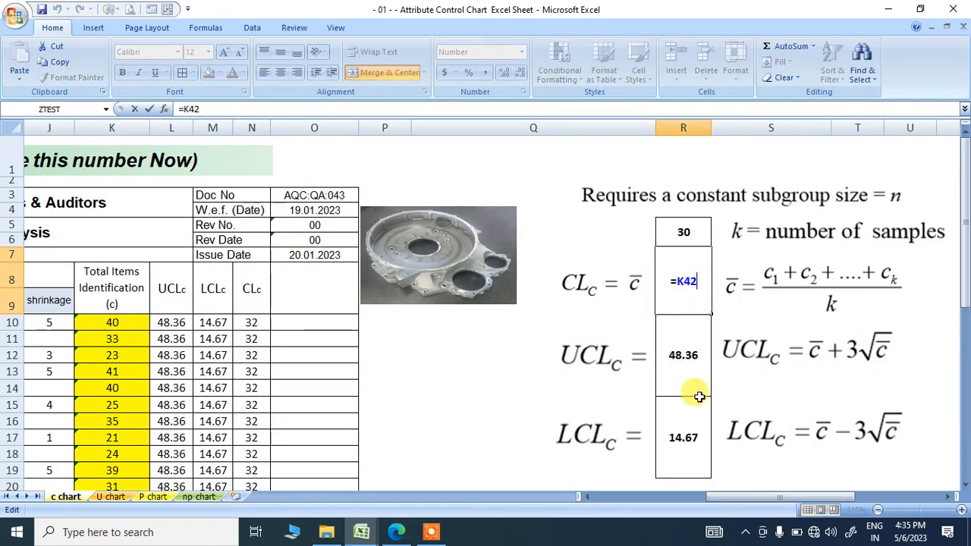
{"action": "key", "text": "Escape"}
Review the daily totals in column K down to the average in K42 that feeds the centre line.
{"action": "left_click_drag", "start_coordinate": [764, 495], "coordinate": [668, 497]}
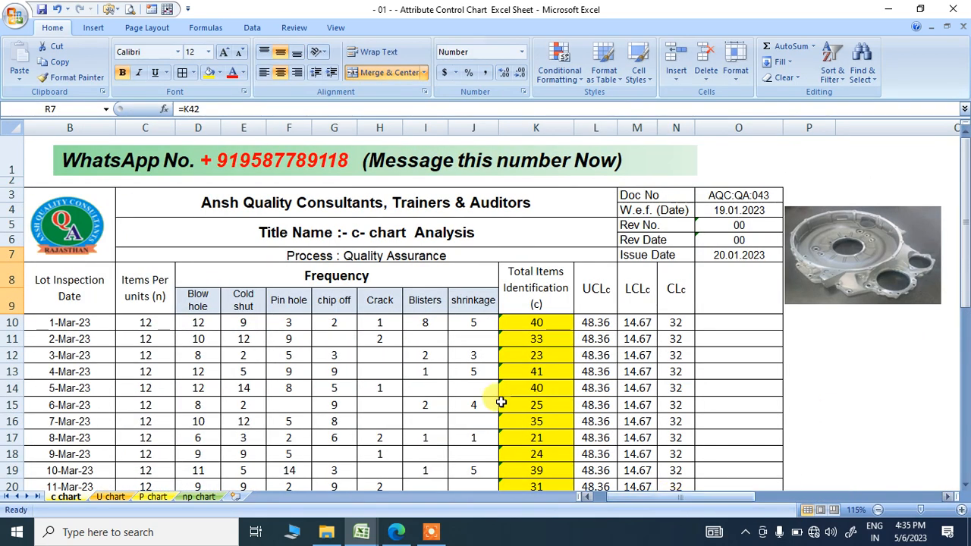
{"action": "left_click", "coordinate": [526, 331]}
{"action": "left_click_drag", "start_coordinate": [527, 331], "coordinate": [538, 489]}
{"action": "scroll", "coordinate": [541, 471], "scroll_direction": "down", "scroll_amount": 8}
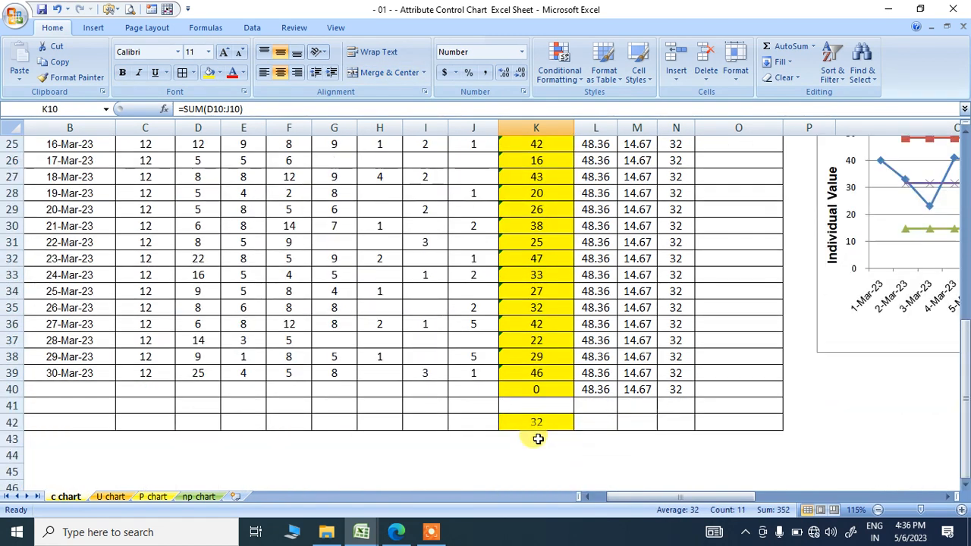
{"action": "left_click", "coordinate": [551, 409]}
{"action": "scroll", "coordinate": [552, 410], "scroll_direction": "up", "scroll_amount": 8}
Inspect the upper control limit formula in R10 against the UCLc equation beside it.
{"action": "left_click_drag", "start_coordinate": [700, 497], "coordinate": [798, 497]}
{"action": "left_click", "coordinate": [668, 354]}
{"action": "double_click", "coordinate": [680, 363]}
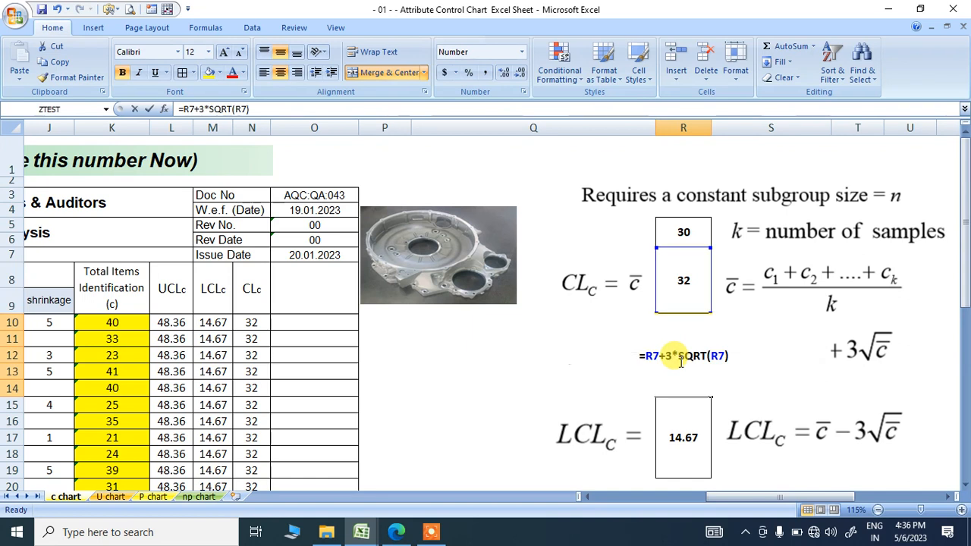
{"action": "key", "text": "Escape"}
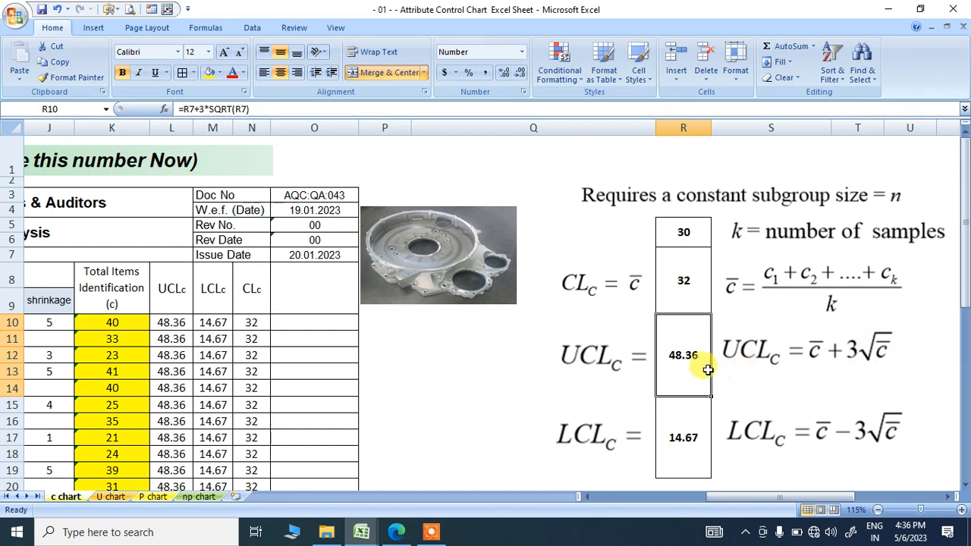
{"action": "double_click", "coordinate": [666, 356]}
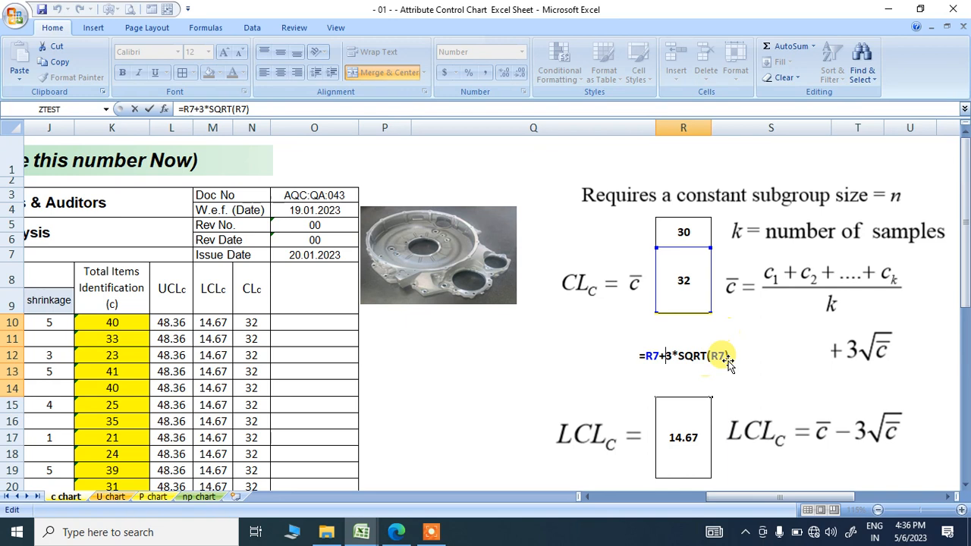
{"action": "key", "text": "Return"}
Inspect the lower control limit formula in R15 and view the c Chart below it.
{"action": "double_click", "coordinate": [682, 438]}
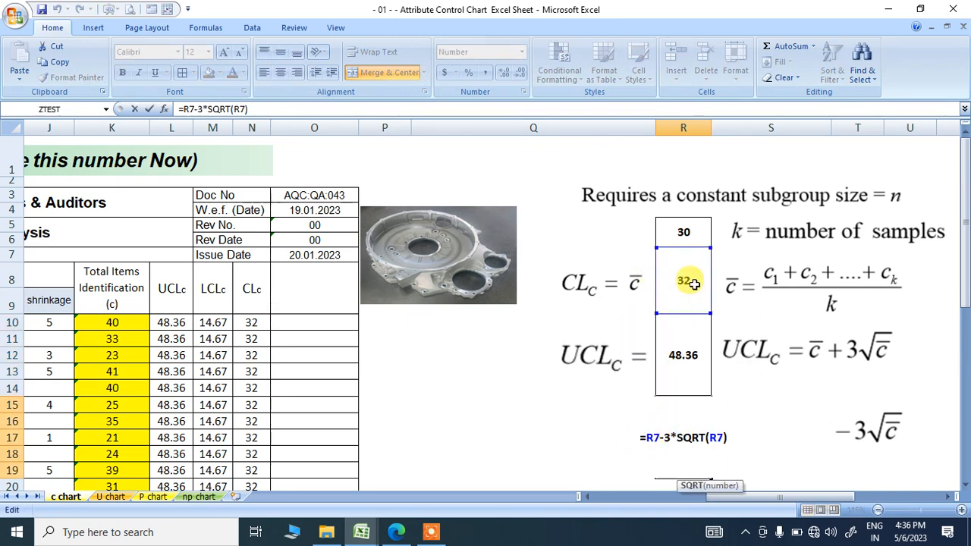
{"action": "key", "text": "Return"}
{"action": "scroll", "coordinate": [729, 410], "scroll_direction": "down", "scroll_amount": 1}
{"action": "scroll", "coordinate": [729, 410], "scroll_direction": "down", "scroll_amount": 1}
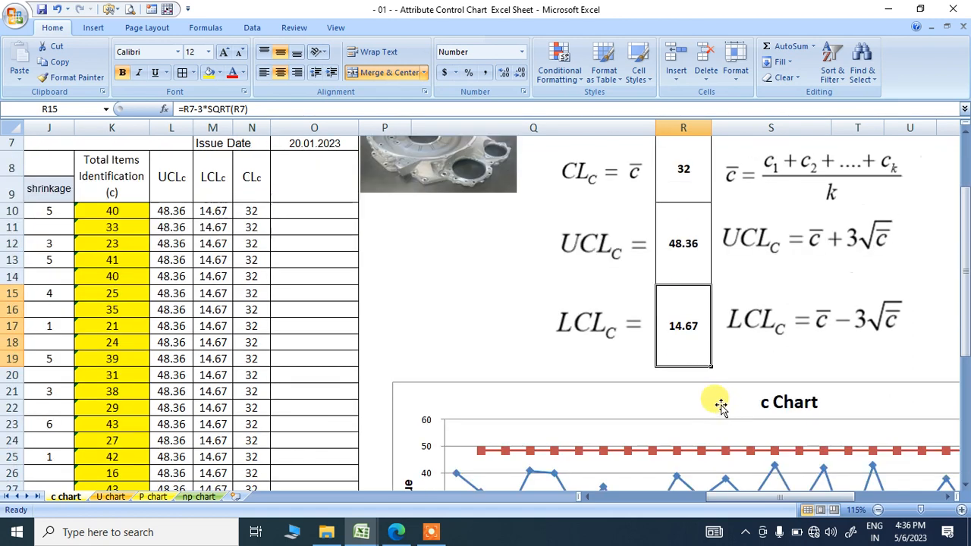
{"action": "scroll", "coordinate": [715, 401], "scroll_direction": "up", "scroll_amount": 2}
{"action": "scroll", "coordinate": [277, 399], "scroll_direction": "down", "scroll_amount": 2}
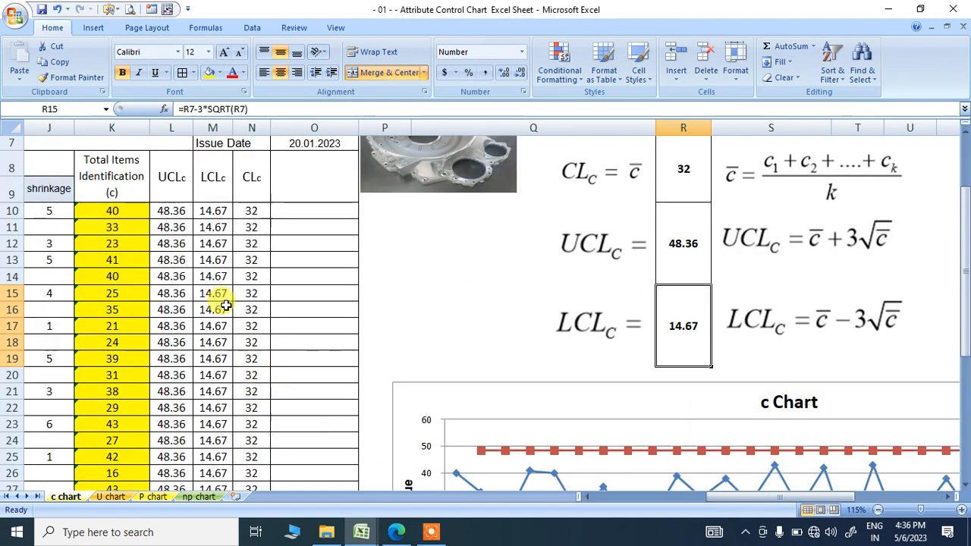
Inspect the UCLc, LCLc and CLc formulas in L10, M10 and N10 against the cells they reference in column R.
{"action": "left_click", "coordinate": [169, 216]}
{"action": "key", "text": "ctrl+Down"}
{"action": "scroll", "coordinate": [171, 227], "scroll_direction": "up", "scroll_amount": 9}
{"action": "double_click", "coordinate": [175, 270]}
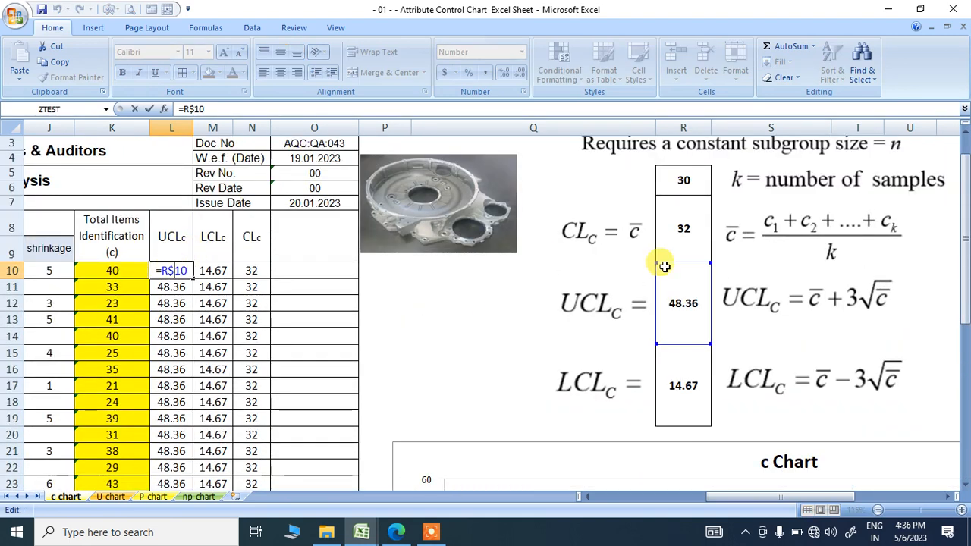
{"action": "key", "text": "Escape"}
{"action": "double_click", "coordinate": [213, 273]}
{"action": "key", "text": "Escape"}
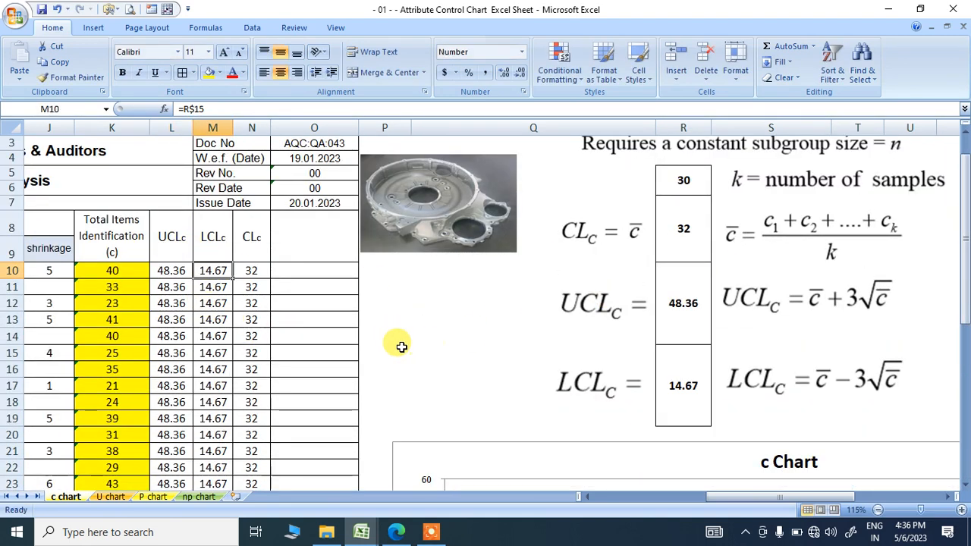
{"action": "double_click", "coordinate": [252, 271]}
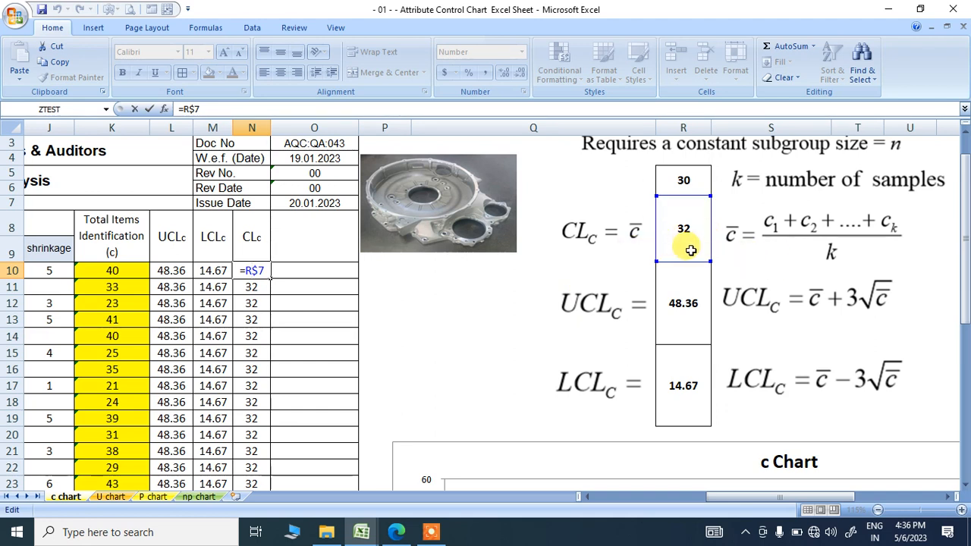
{"action": "key", "text": "Escape"}
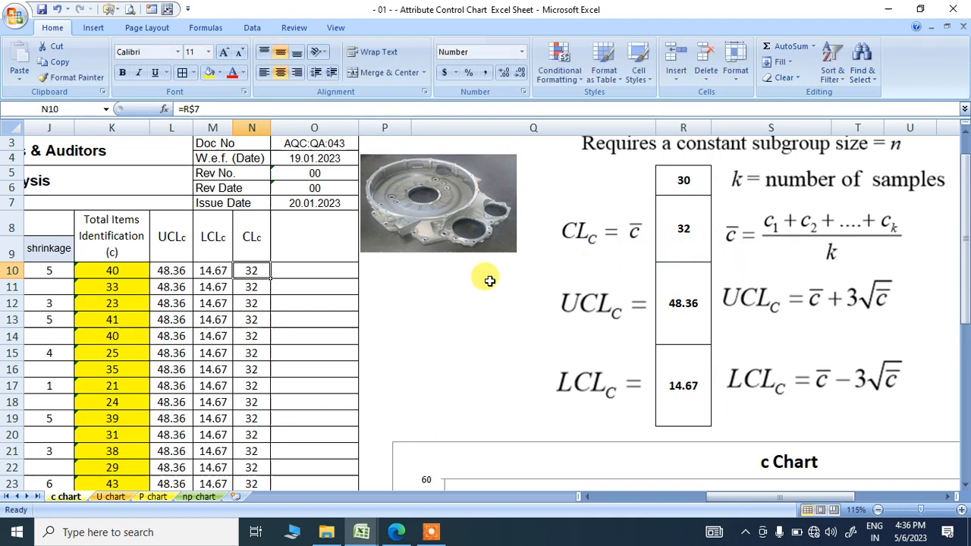
Insert a 2-D line chart from the totals and control limits in columns K to N, starting at row 10.
{"action": "left_click_drag", "start_coordinate": [746, 506], "coordinate": [671, 501]}
{"action": "left_click", "coordinate": [374, 271]}
{"action": "left_click_drag", "start_coordinate": [374, 271], "coordinate": [516, 313]}
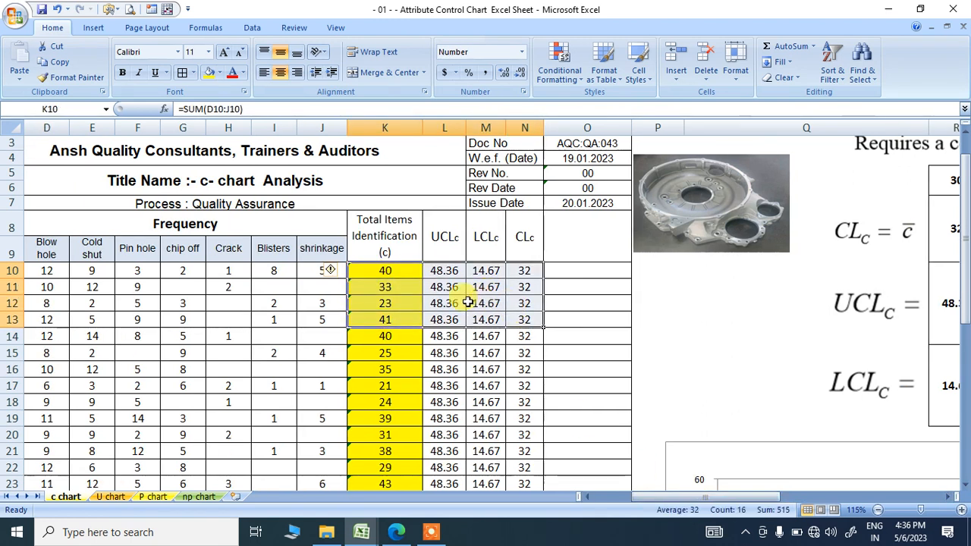
{"action": "left_click_drag", "start_coordinate": [390, 277], "coordinate": [523, 499]}
{"action": "scroll", "coordinate": [525, 447], "scroll_direction": "up", "scroll_amount": 2}
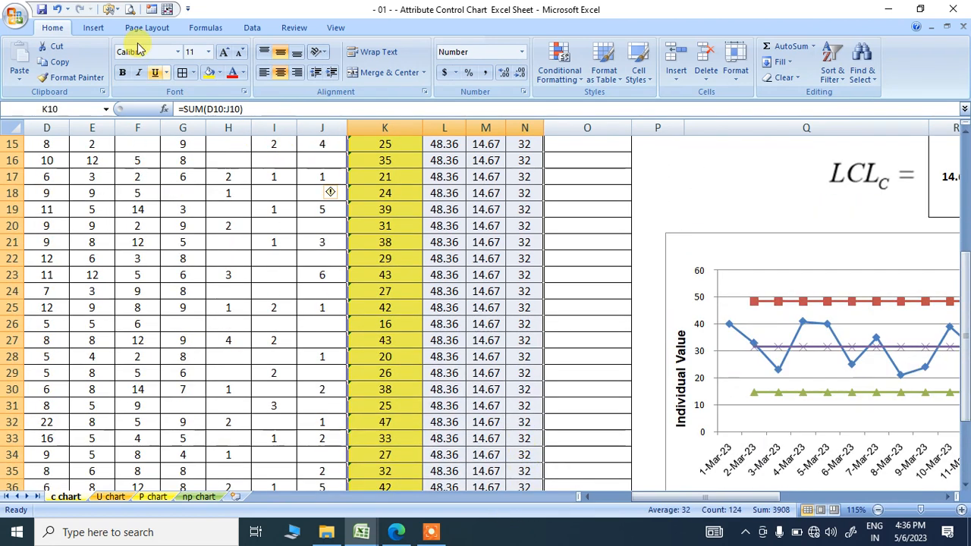
{"action": "left_click", "coordinate": [93, 27]}
{"action": "left_click", "coordinate": [258, 59]}
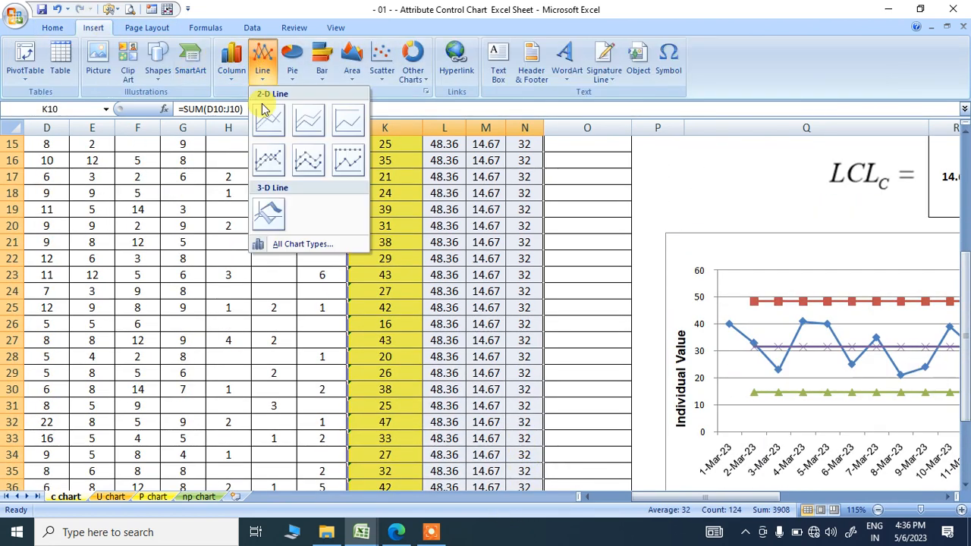
{"action": "left_click", "coordinate": [269, 123]}
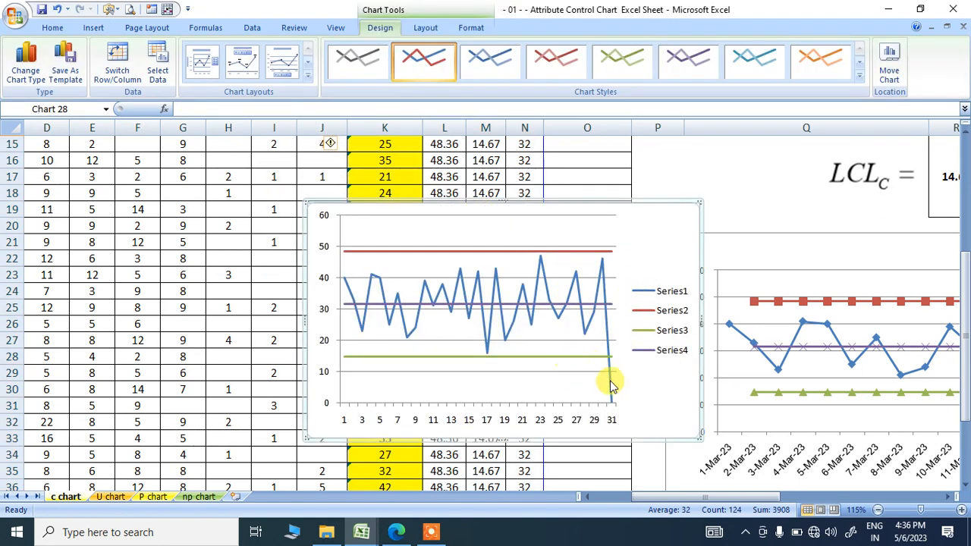
Try to delete the last point of the daily totals line in the new chart.
{"action": "left_click", "coordinate": [612, 385]}
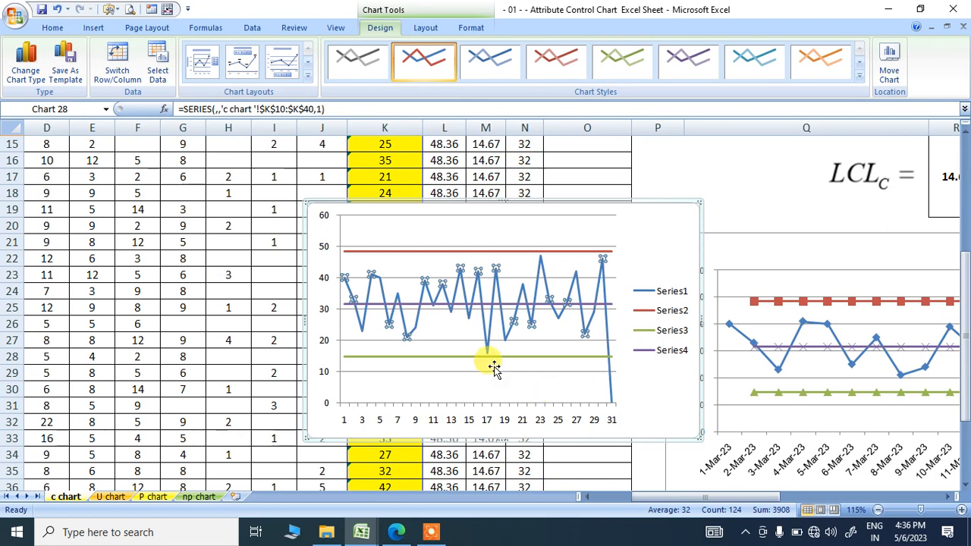
{"action": "left_click", "coordinate": [612, 384]}
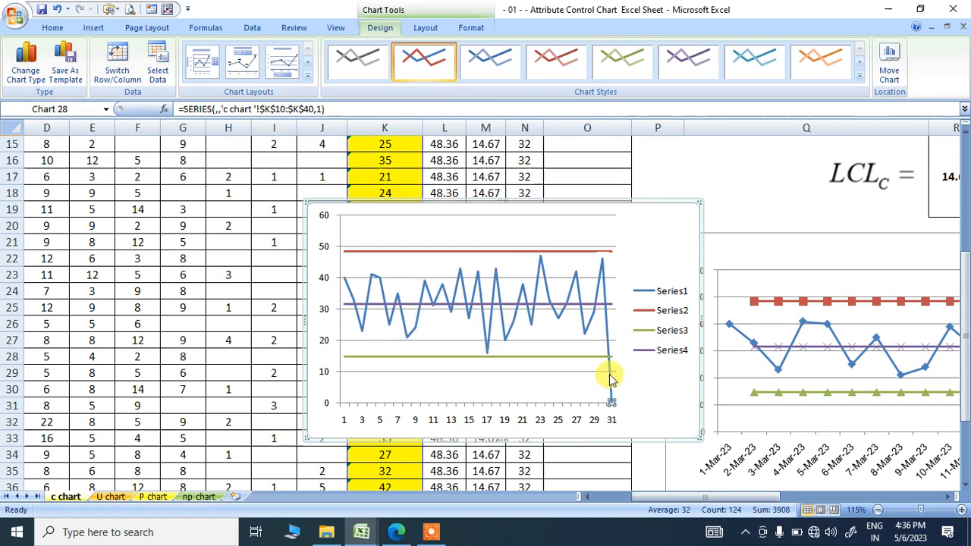
{"action": "key", "text": "Delete"}
{"action": "key", "text": "ctrl+z"}
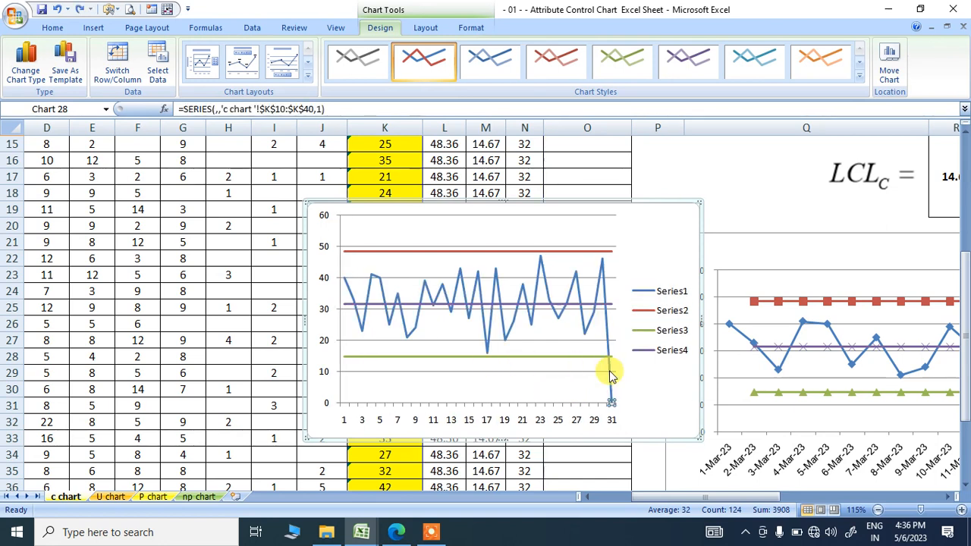
Shorten the chart's daily totals series to the range K10:K39.
{"action": "scroll", "coordinate": [542, 383], "scroll_direction": "down", "scroll_amount": 5}
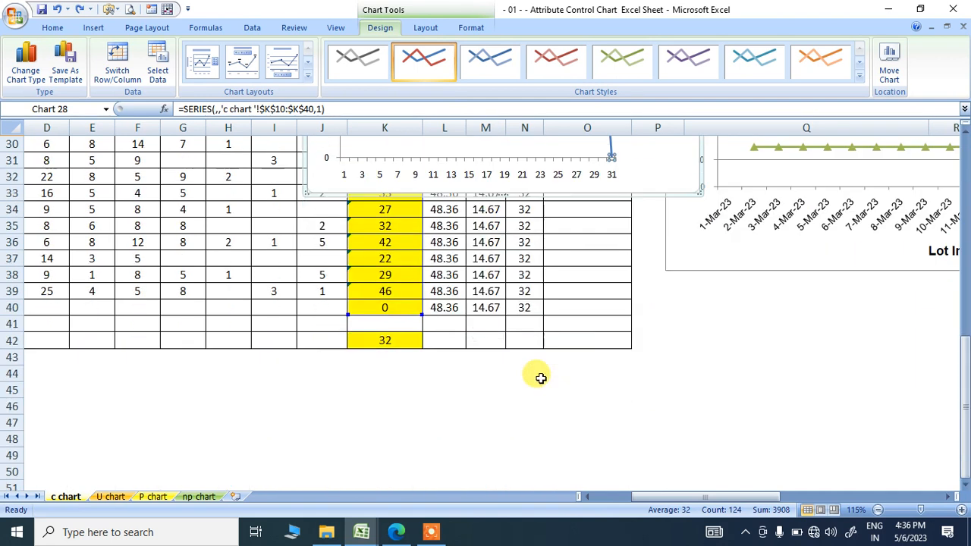
{"action": "left_click_drag", "start_coordinate": [418, 307], "coordinate": [423, 292]}
{"action": "scroll", "coordinate": [420, 288], "scroll_direction": "up", "scroll_amount": 5}
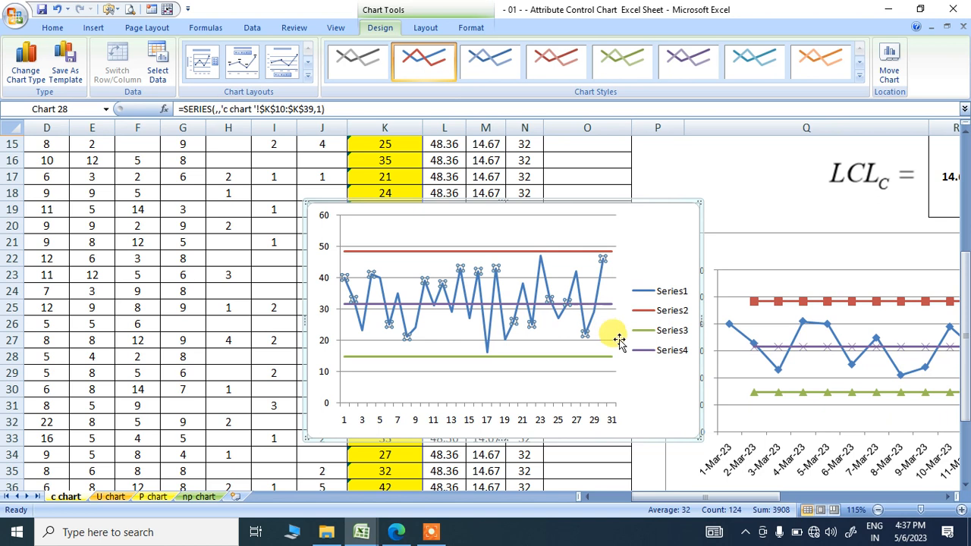
{"action": "left_click", "coordinate": [619, 337]}
Enlarge the trial line chart for viewing and delete it from the c chart sheet.
{"action": "scroll", "coordinate": [666, 394], "scroll_direction": "up", "scroll_amount": 1}
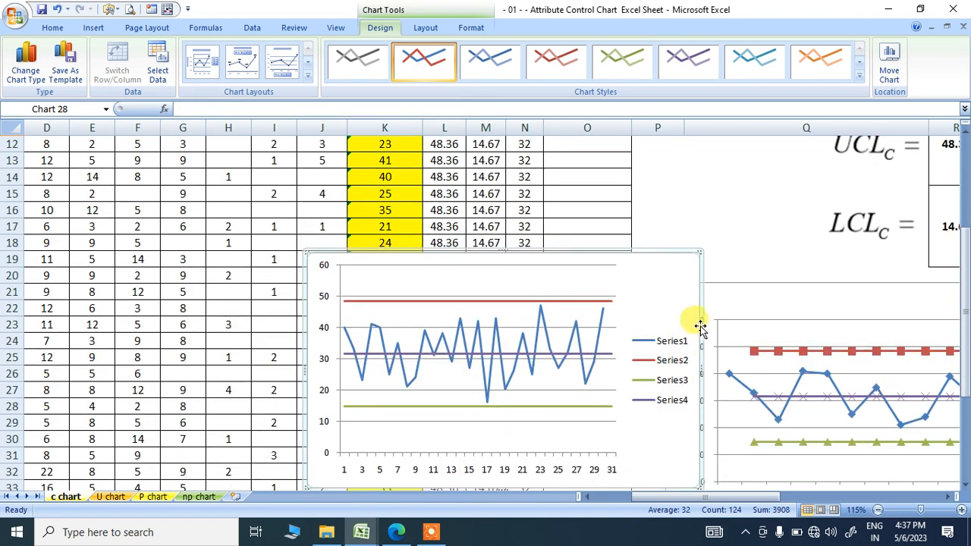
{"action": "scroll", "coordinate": [670, 250], "scroll_direction": "down", "scroll_amount": 2}
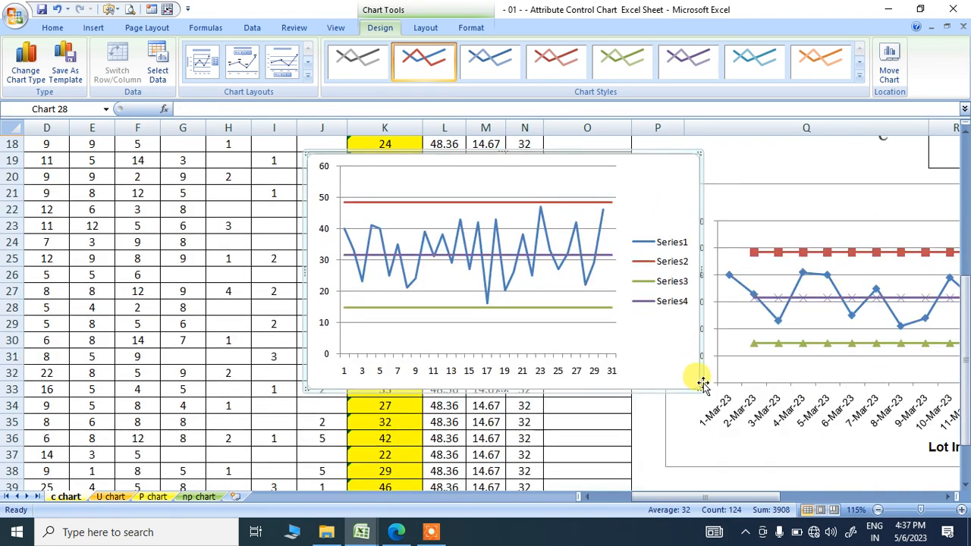
{"action": "left_click_drag", "start_coordinate": [699, 387], "coordinate": [913, 453]}
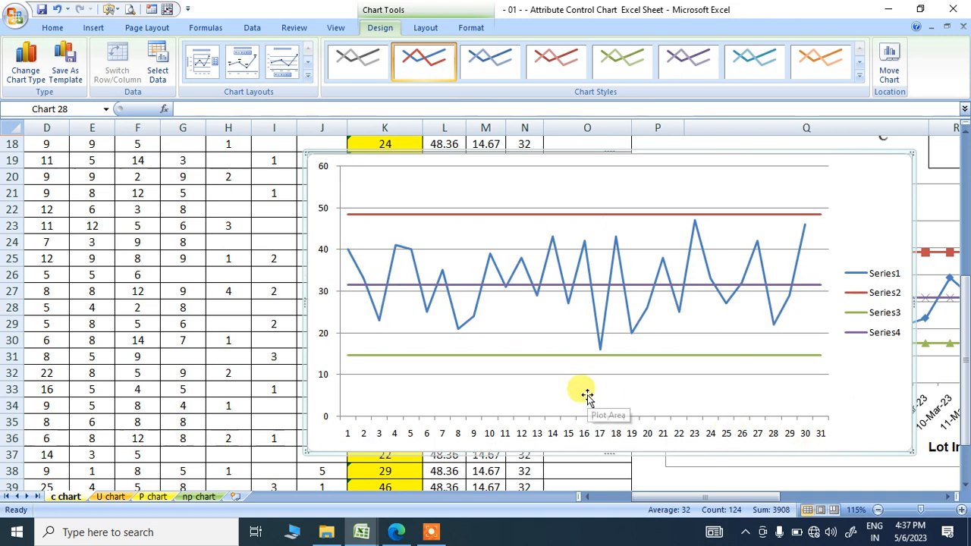
{"action": "key", "text": "Delete"}
Open the U chart sheet and switch to the Control Charts for Attribute Data page in Edge.
{"action": "left_click", "coordinate": [110, 496]}
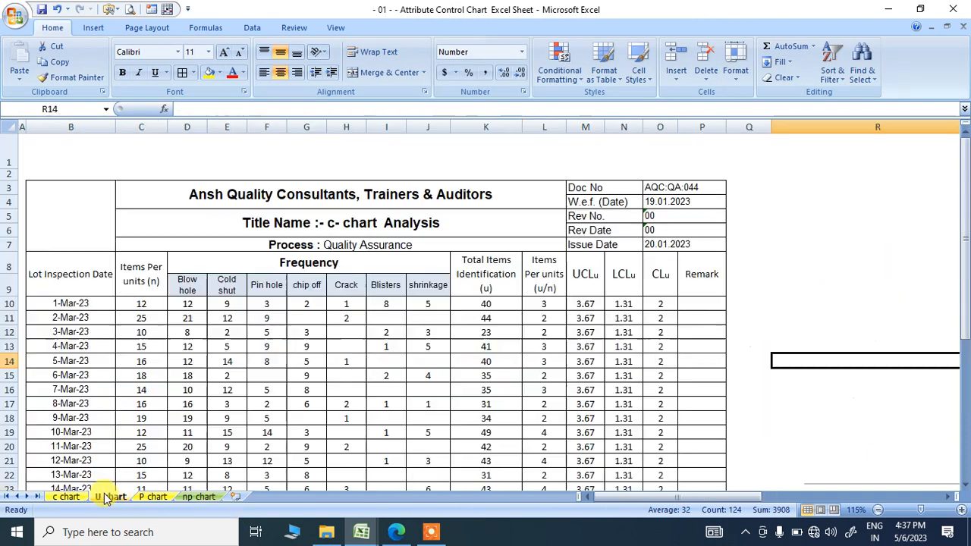
{"action": "left_click", "coordinate": [310, 362]}
{"action": "left_click", "coordinate": [390, 538]}
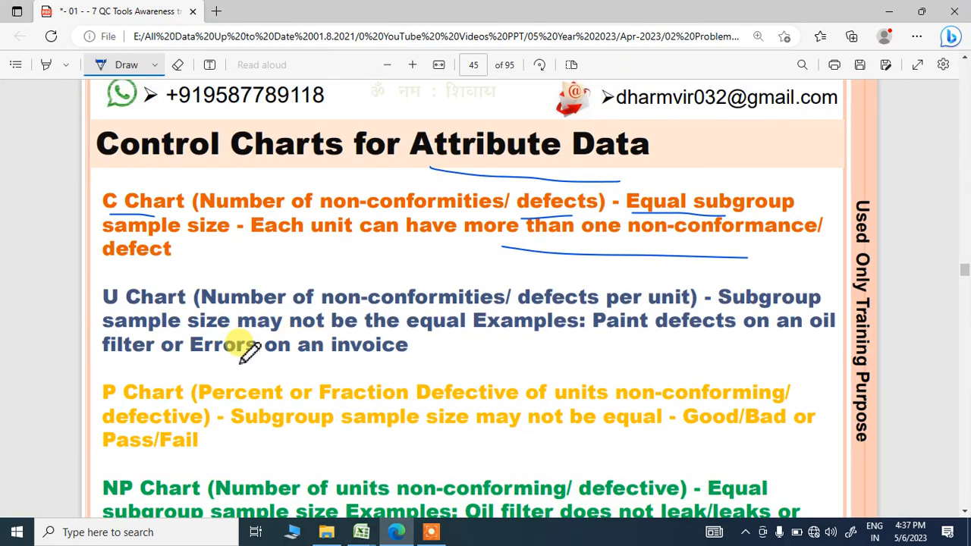
Underline "defects per unit", "Subgroup sample size may not be the equal" and "defects" in the U Chart definition.
{"action": "left_click_drag", "start_coordinate": [727, 311], "coordinate": [839, 308]}
{"action": "left_click_drag", "start_coordinate": [104, 331], "coordinate": [422, 332]}
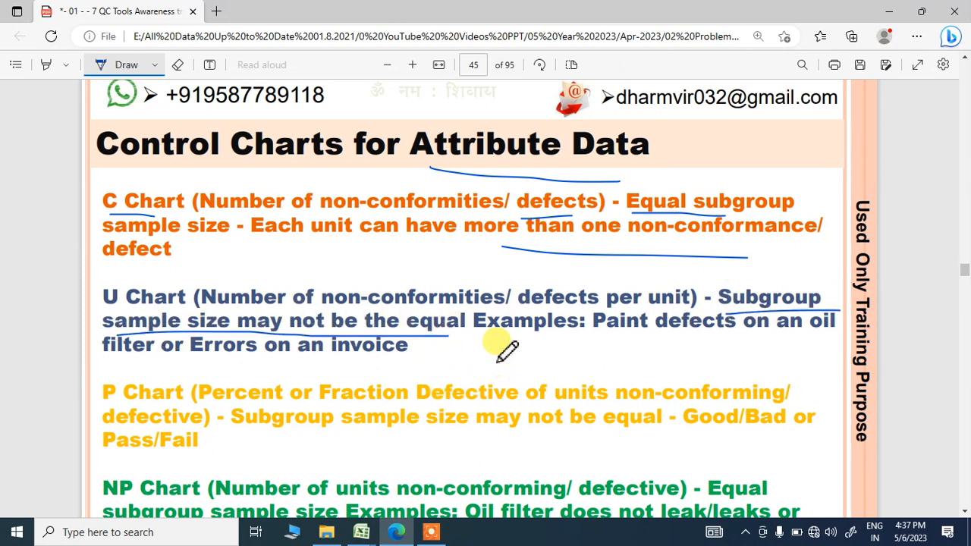
{"action": "left_click_drag", "start_coordinate": [688, 341], "coordinate": [736, 338]}
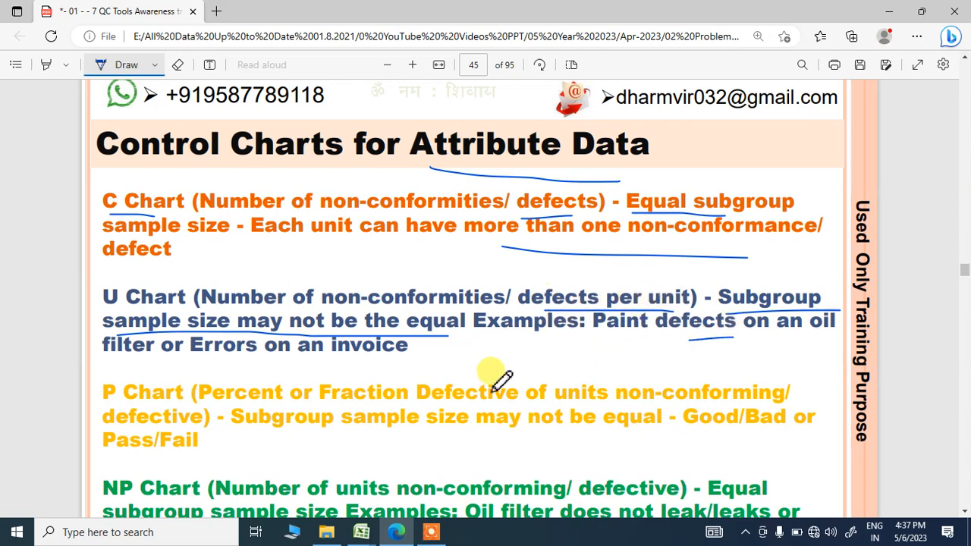
Switch back to the Attribute Control Chart workbook in Excel and review the U chart's items per unit and row 10 defect counts.
{"action": "mouse_move", "coordinate": [349, 535]}
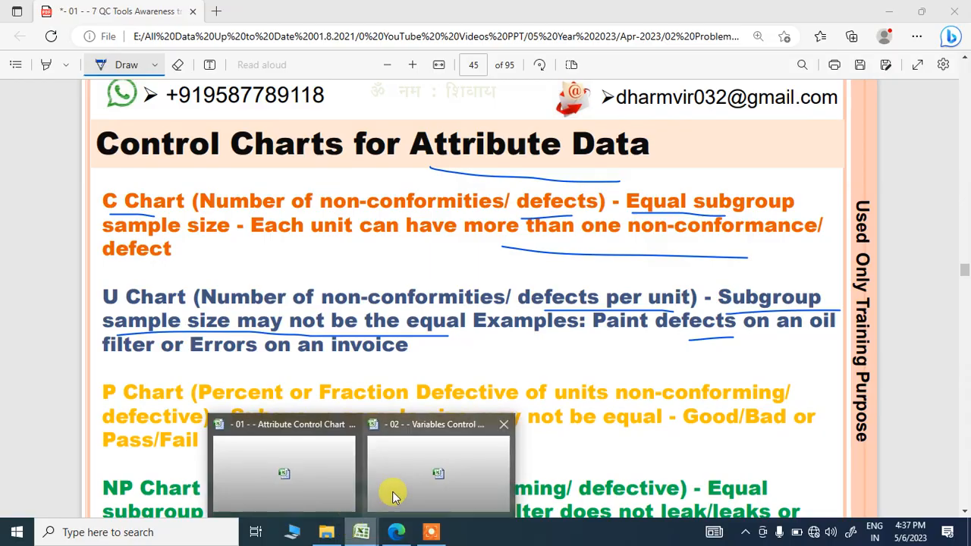
{"action": "left_click", "coordinate": [276, 486]}
{"action": "left_click", "coordinate": [147, 304]}
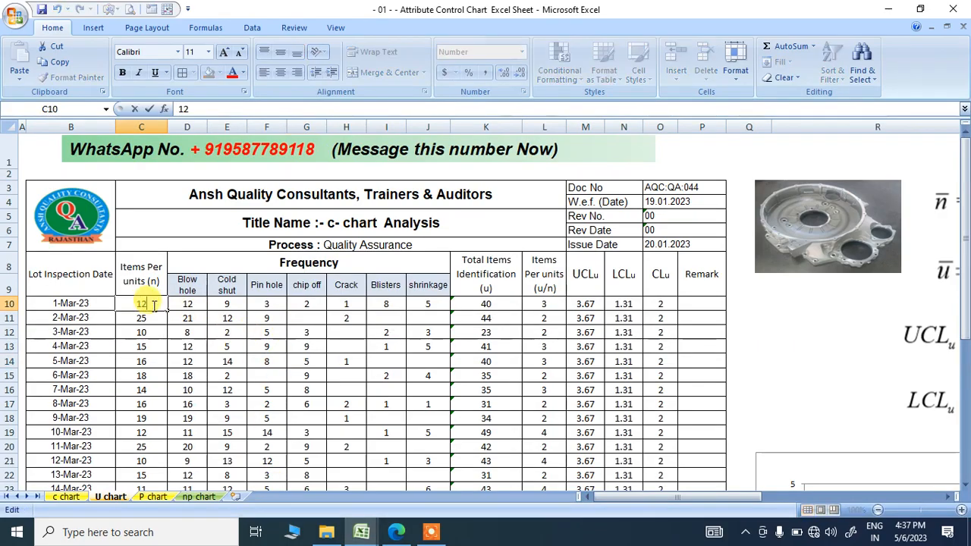
{"action": "left_click", "coordinate": [189, 304]}
{"action": "left_click", "coordinate": [228, 305]}
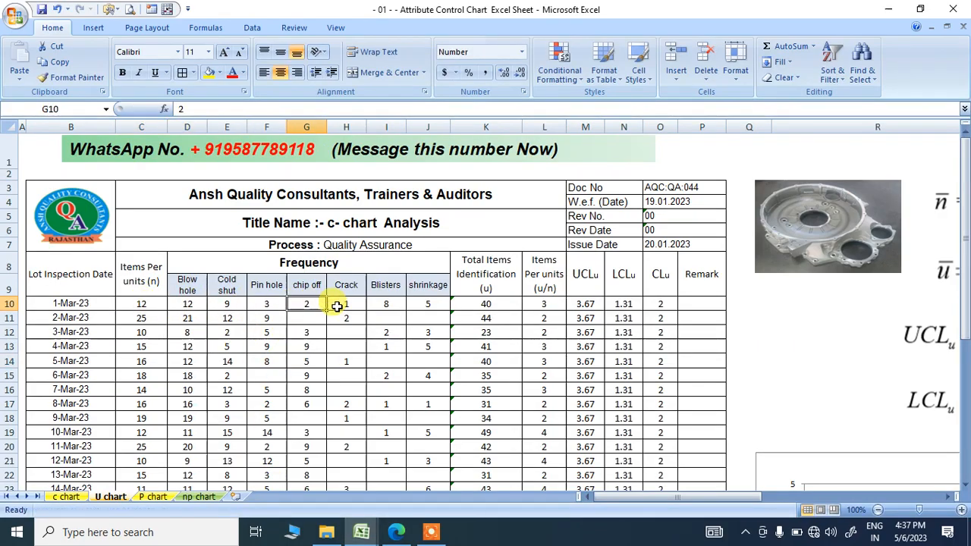
{"action": "left_click", "coordinate": [155, 302]}
{"action": "left_click", "coordinate": [142, 333]}
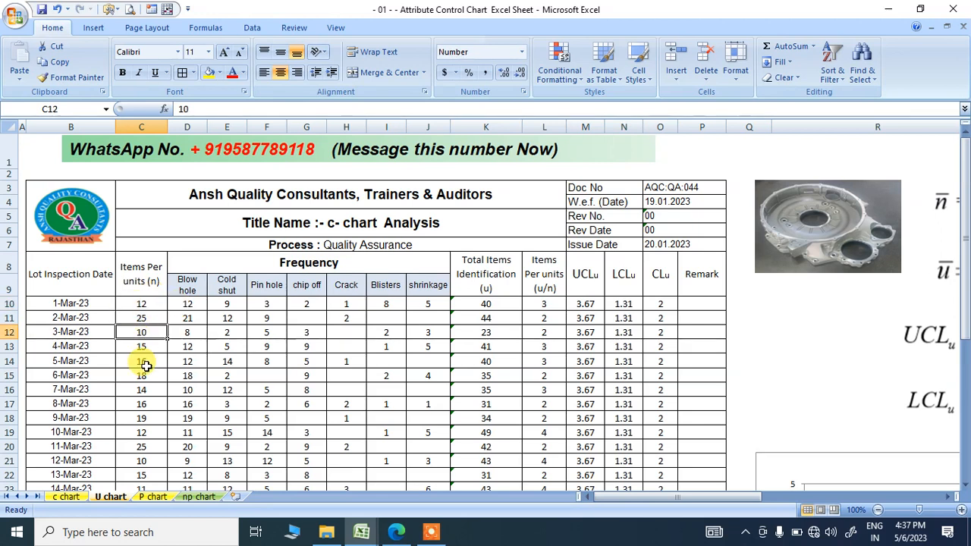
{"action": "left_click_drag", "start_coordinate": [190, 304], "coordinate": [346, 303]}
Review the daily totals in column K and inspect the average formulas in K42 and C42.
{"action": "left_click_drag", "start_coordinate": [486, 304], "coordinate": [487, 482]}
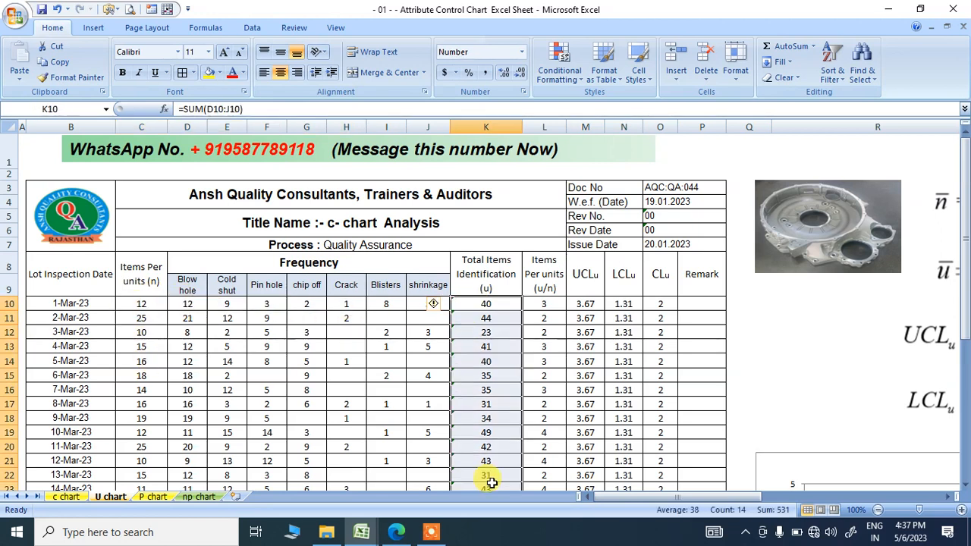
{"action": "scroll", "coordinate": [490, 465], "scroll_direction": "down", "scroll_amount": 3}
{"action": "scroll", "coordinate": [485, 455], "scroll_direction": "down", "scroll_amount": 6}
{"action": "left_click", "coordinate": [492, 340]}
{"action": "double_click", "coordinate": [492, 340]}
{"action": "key", "text": "Escape"}
{"action": "double_click", "coordinate": [154, 341]}
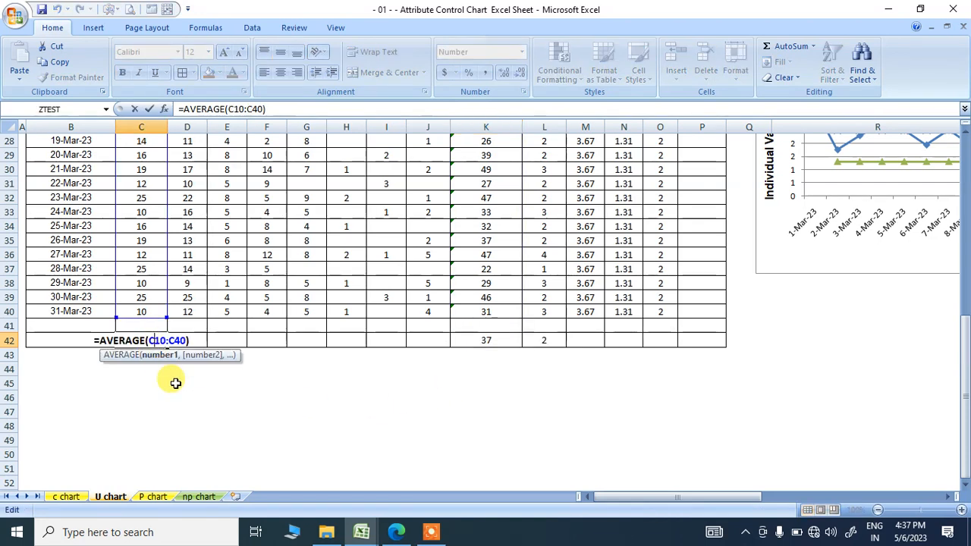
{"action": "key", "text": "Escape"}
Trace the average sample size in S3 back to C42 and inspect the u-bar formula in S7 beside its equation.
{"action": "scroll", "coordinate": [401, 445], "scroll_direction": "up", "scroll_amount": 9}
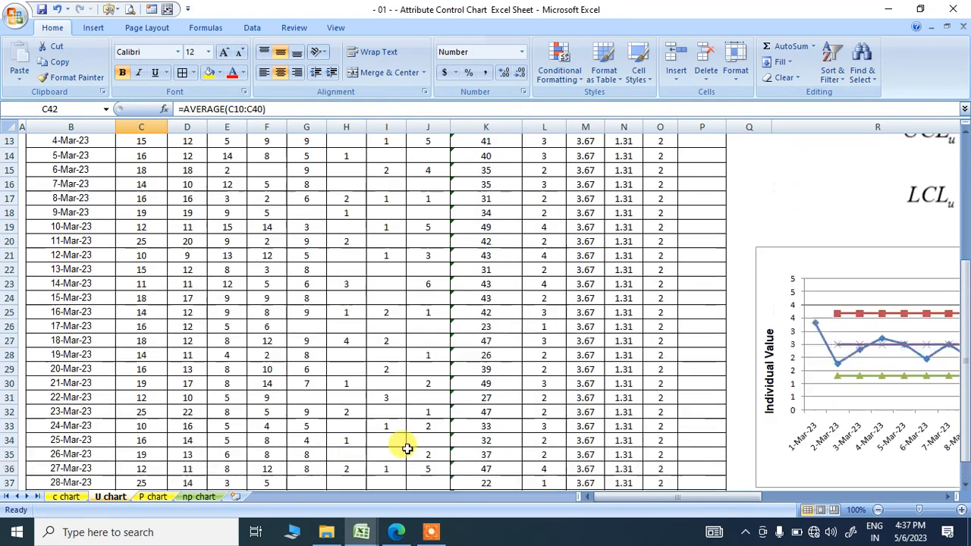
{"action": "left_click_drag", "start_coordinate": [694, 498], "coordinate": [761, 499]}
{"action": "left_click", "coordinate": [655, 210]}
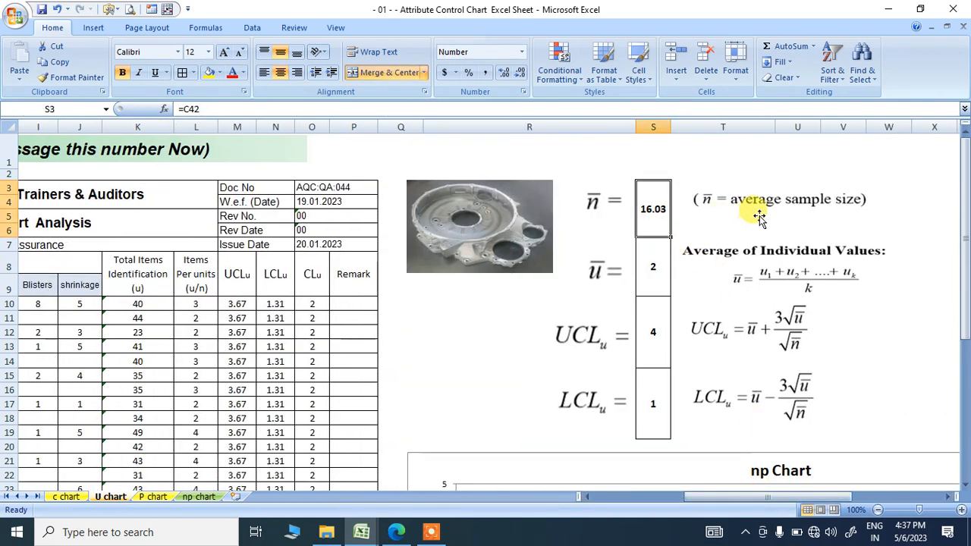
{"action": "double_click", "coordinate": [654, 217]}
{"action": "left_click_drag", "start_coordinate": [731, 498], "coordinate": [597, 499]}
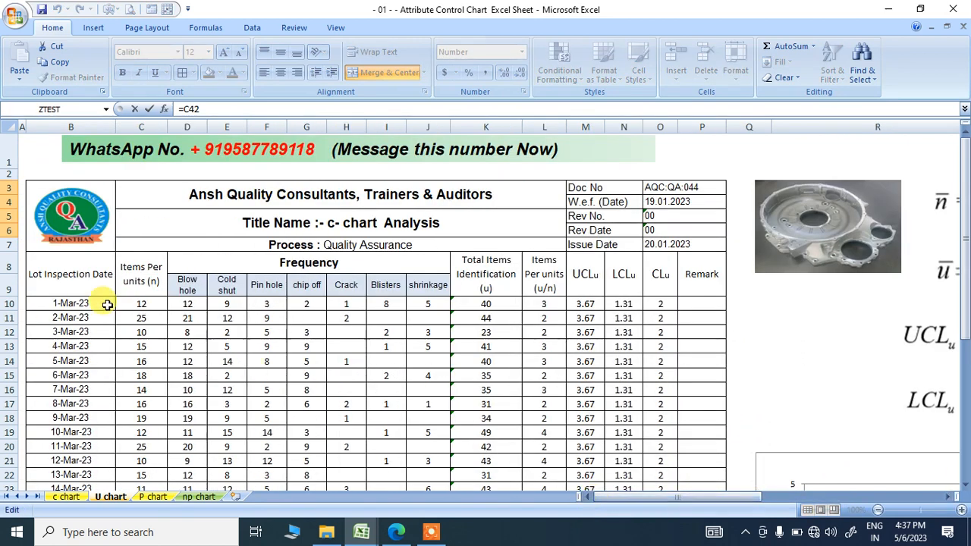
{"action": "scroll", "coordinate": [129, 306], "scroll_direction": "down", "scroll_amount": 9}
{"action": "scroll", "coordinate": [150, 310], "scroll_direction": "up", "scroll_amount": 1}
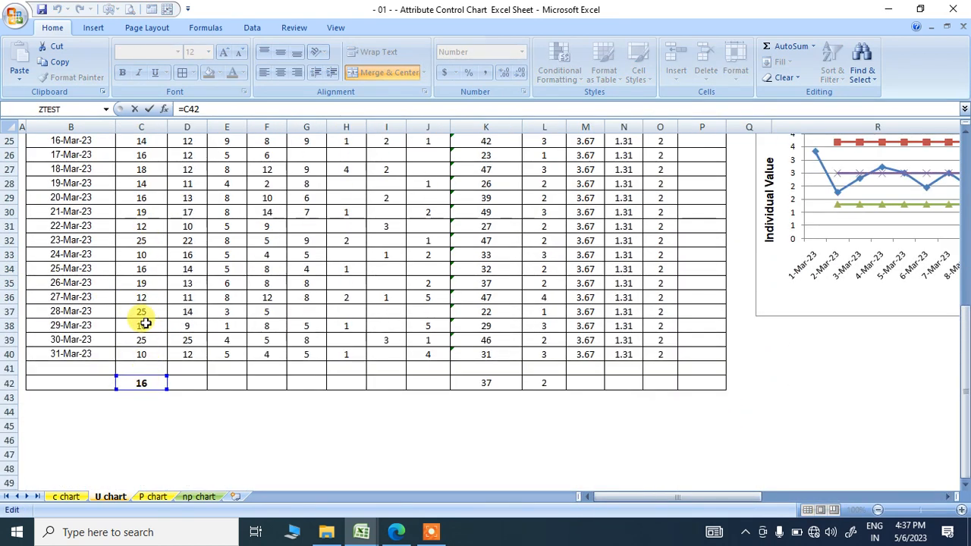
{"action": "scroll", "coordinate": [146, 323], "scroll_direction": "up", "scroll_amount": 1}
{"action": "scroll", "coordinate": [137, 182], "scroll_direction": "down", "scroll_amount": 3}
{"action": "key", "text": "Return"}
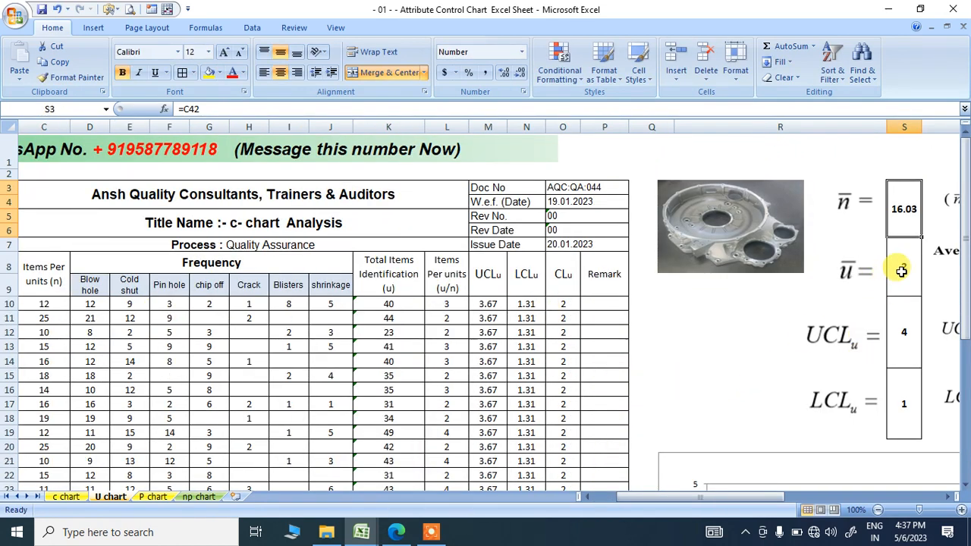
{"action": "left_click", "coordinate": [901, 271]}
{"action": "left_click_drag", "start_coordinate": [733, 496], "coordinate": [801, 497]}
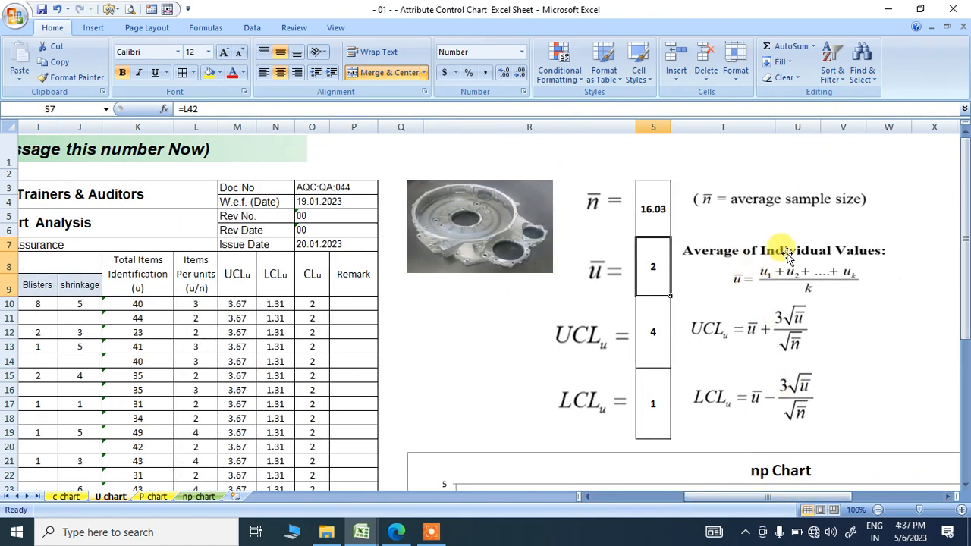
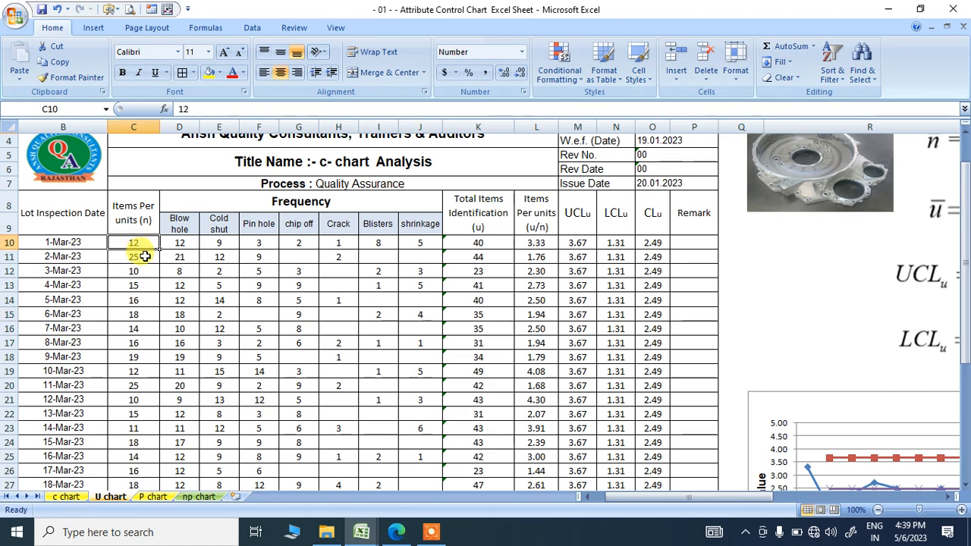
Review the 1-Mar-23 defect counts in row 10 and the Blow hole, Cold shut and Pin hole columns of the U chart sheet.
{"action": "left_click_drag", "start_coordinate": [179, 248], "coordinate": [404, 243]}
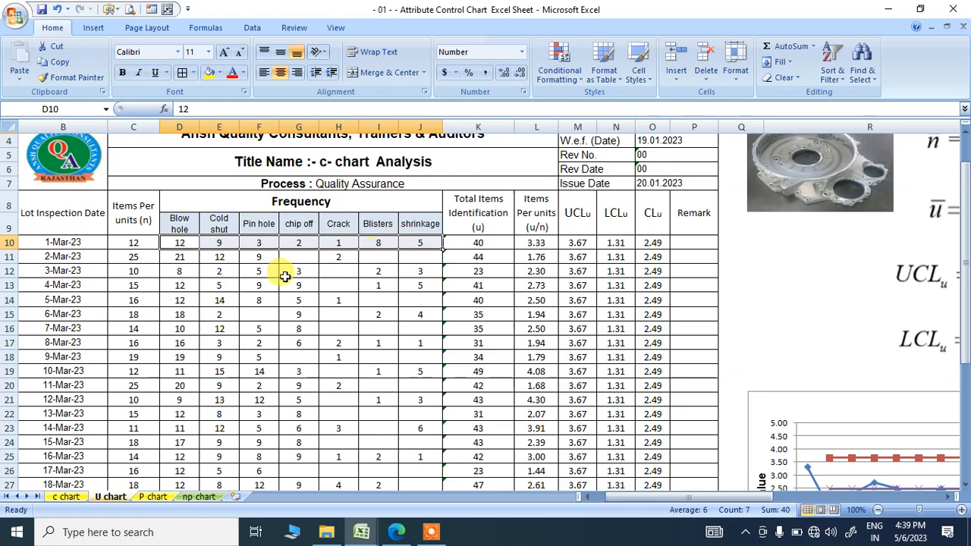
{"action": "left_click", "coordinate": [180, 228]}
{"action": "left_click", "coordinate": [219, 230]}
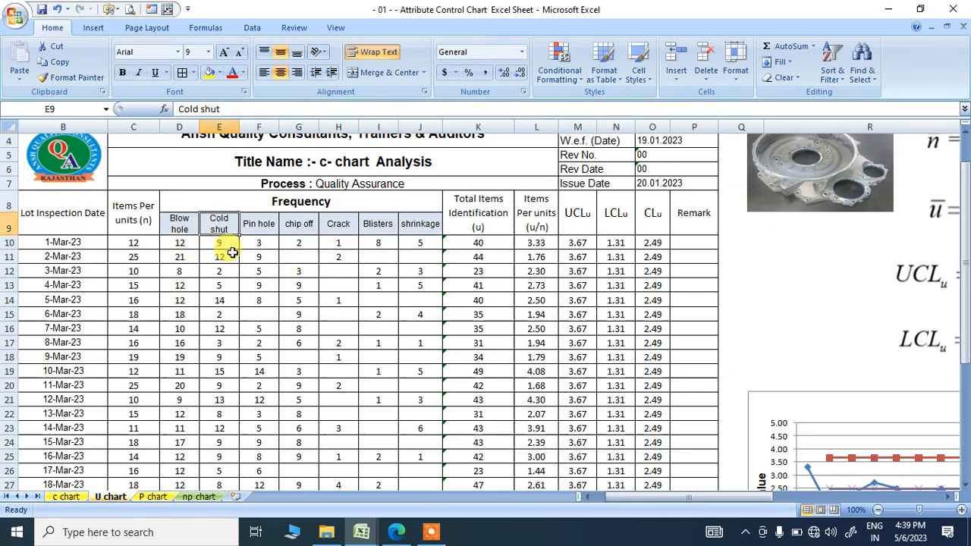
{"action": "left_click", "coordinate": [250, 232]}
{"action": "left_click_drag", "start_coordinate": [176, 229], "coordinate": [173, 396]}
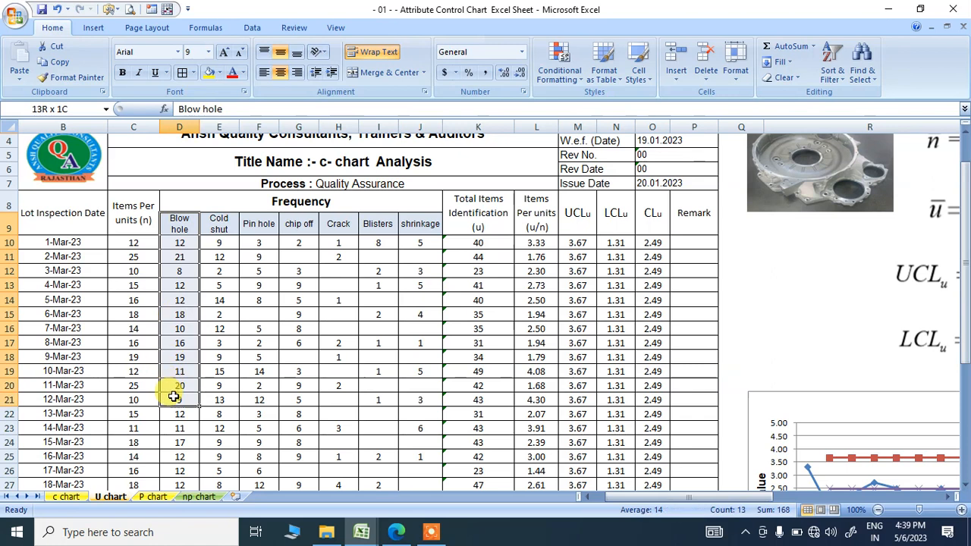
{"action": "left_click_drag", "start_coordinate": [223, 225], "coordinate": [231, 329]}
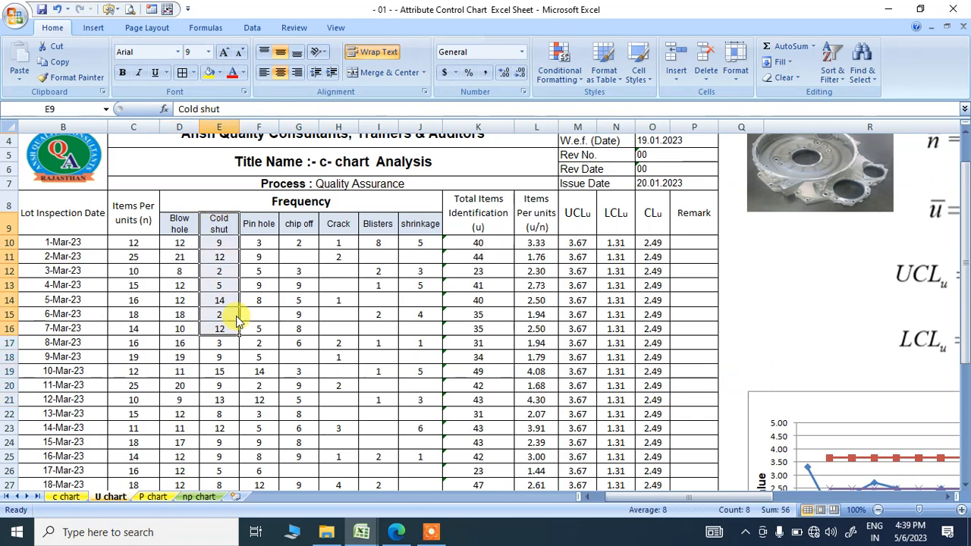
{"action": "left_click_drag", "start_coordinate": [256, 226], "coordinate": [261, 333]}
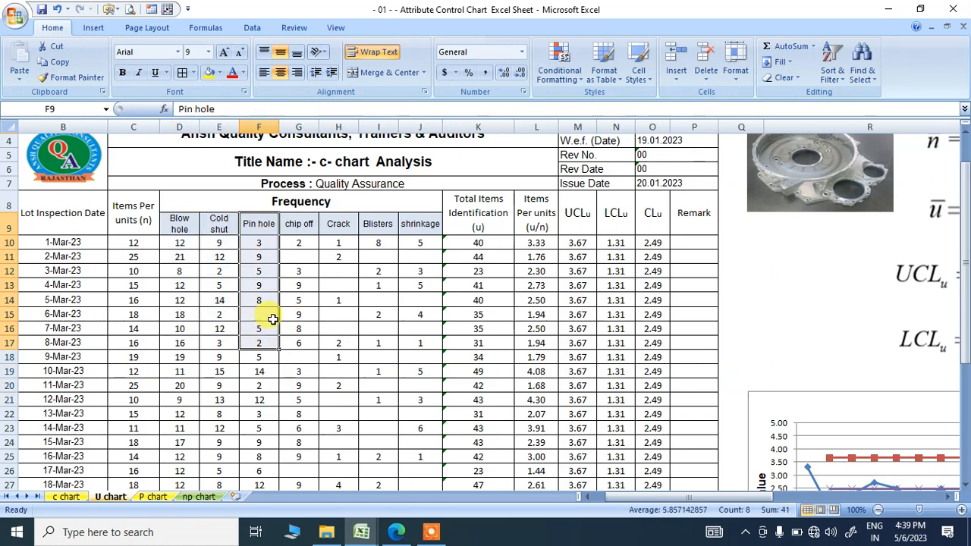
{"action": "left_click", "coordinate": [207, 370]}
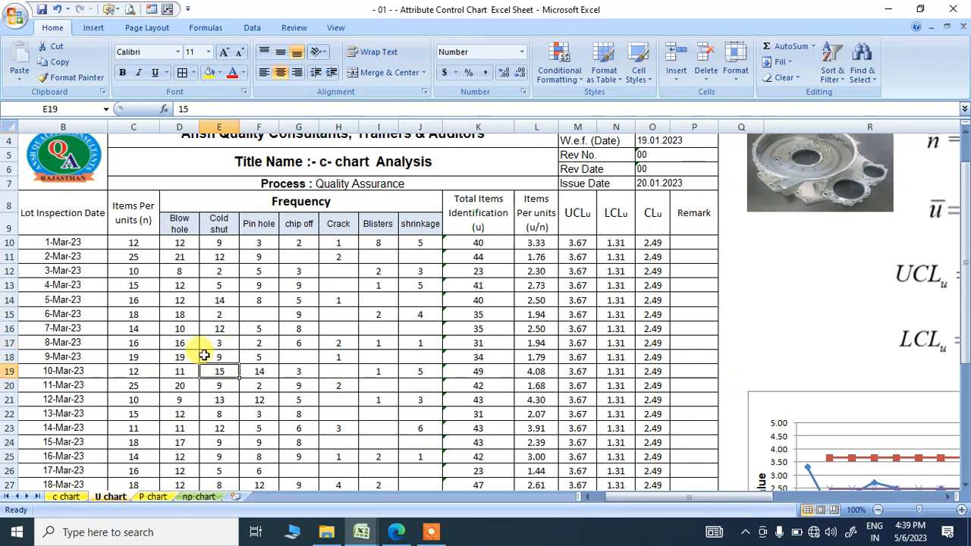
View the P chart sheet, then switch to the PDF in Edge and mark the start of the P Chart definition with the pen.
{"action": "left_click", "coordinate": [152, 497]}
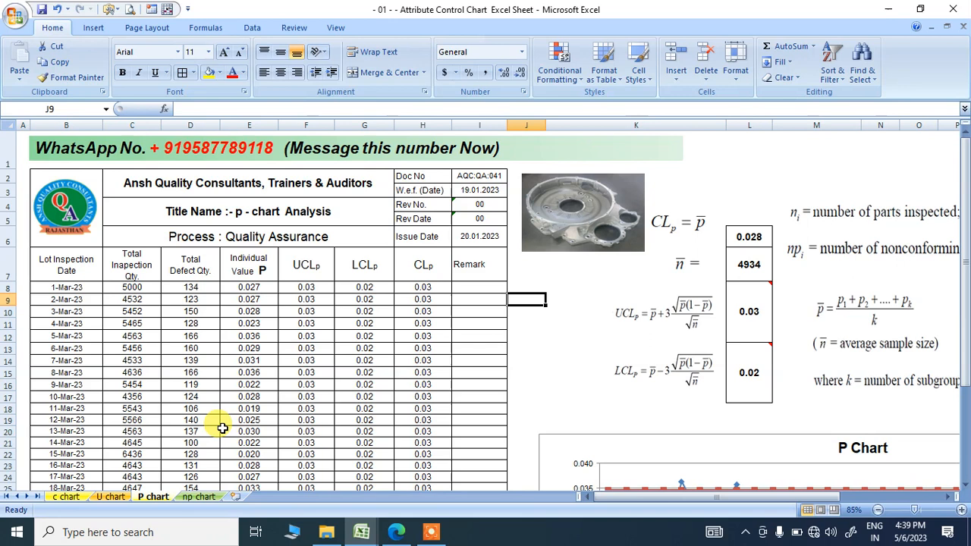
{"action": "left_click", "coordinate": [252, 371]}
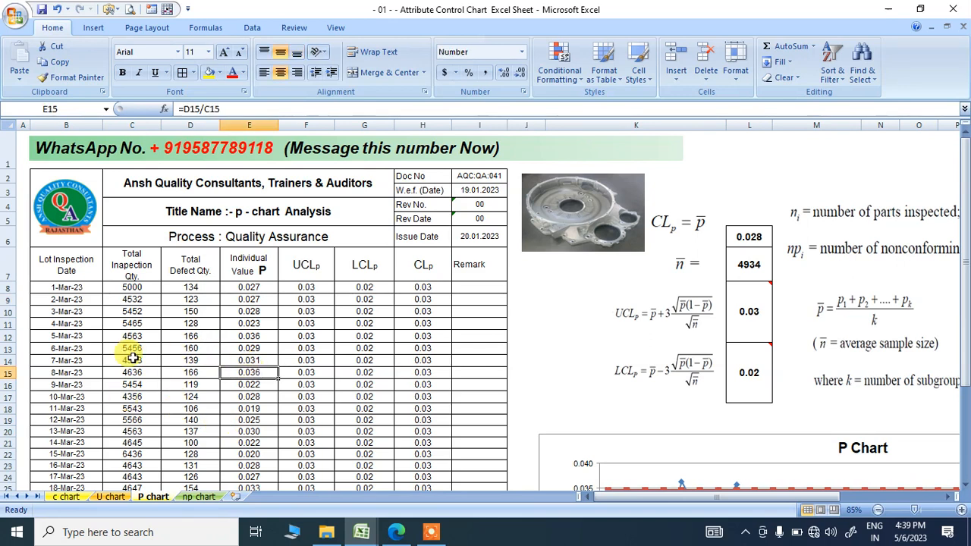
{"action": "left_click", "coordinate": [396, 532]}
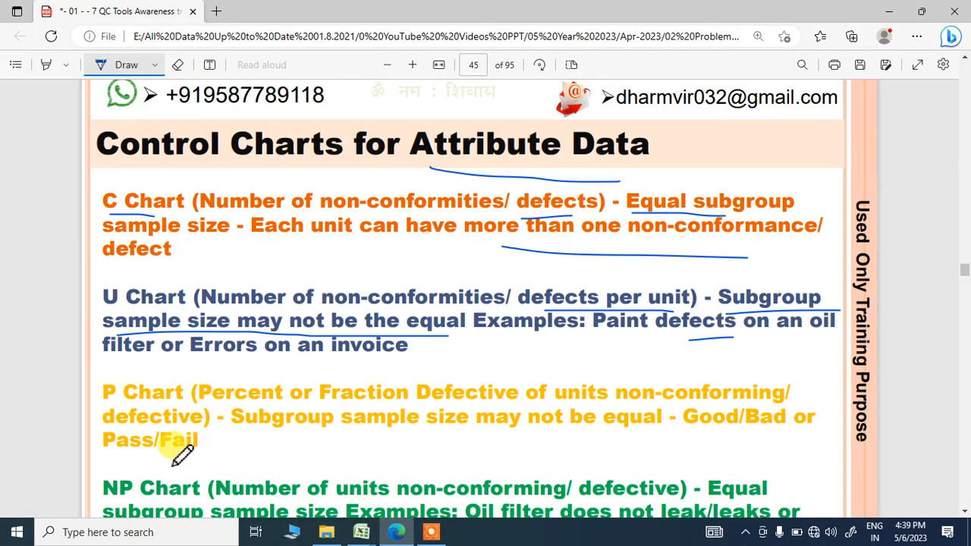
{"action": "scroll", "coordinate": [182, 454], "scroll_direction": "down", "scroll_amount": 1}
{"action": "left_click_drag", "start_coordinate": [100, 311], "coordinate": [115, 299]}
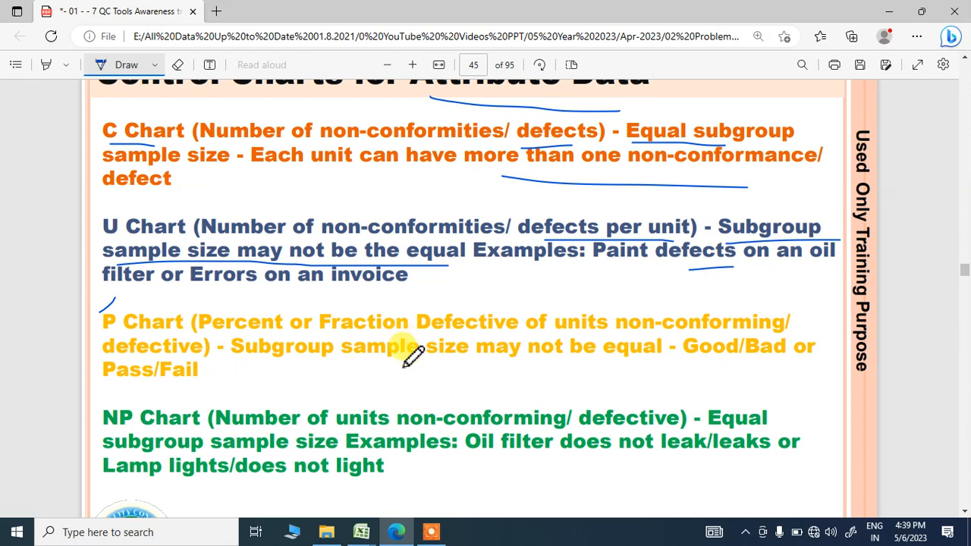
Switch back to the Attribute Control Chart workbook in Excel and inspect the P chart's 1-Mar-23 inspection and defect quantities in C8 and D8.
{"action": "mouse_move", "coordinate": [361, 532]}
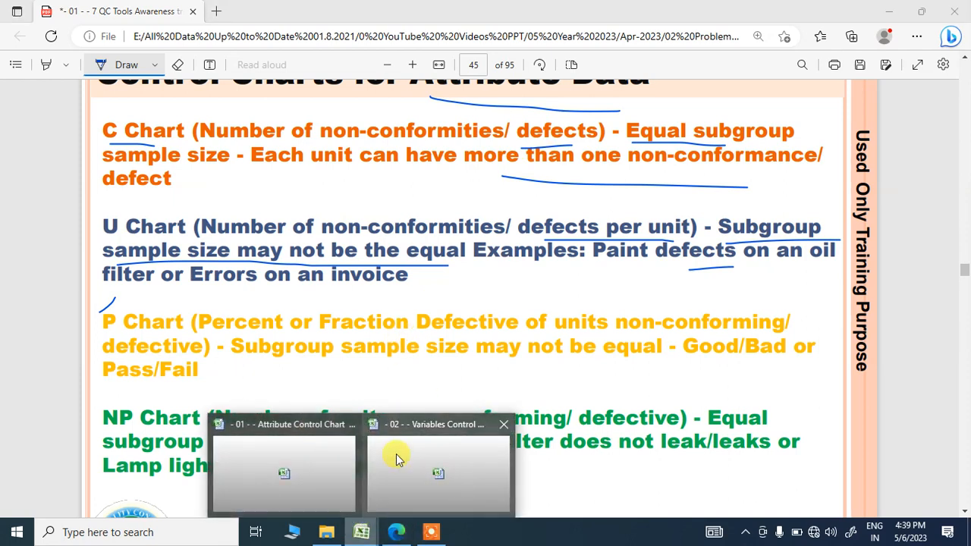
{"action": "left_click", "coordinate": [284, 471]}
{"action": "left_click", "coordinate": [139, 287]}
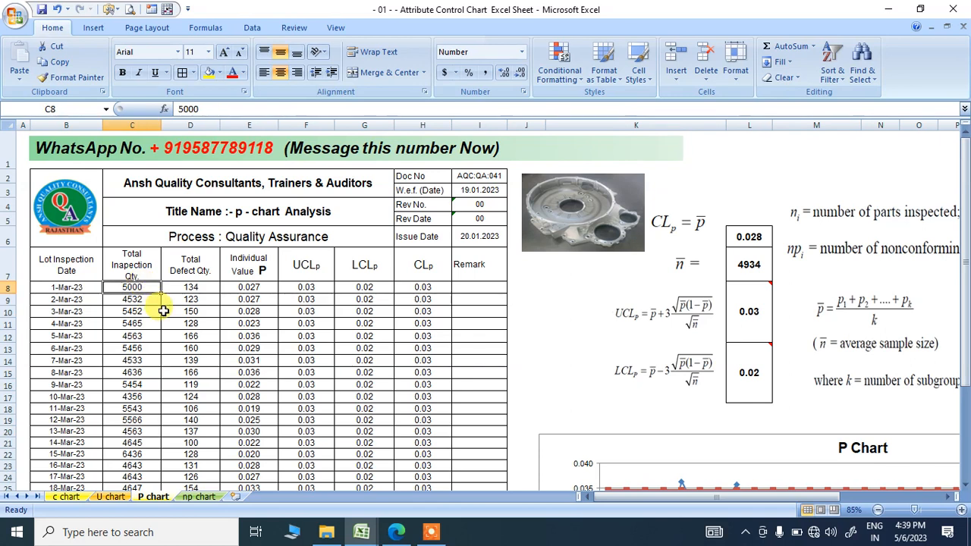
{"action": "double_click", "coordinate": [196, 288]}
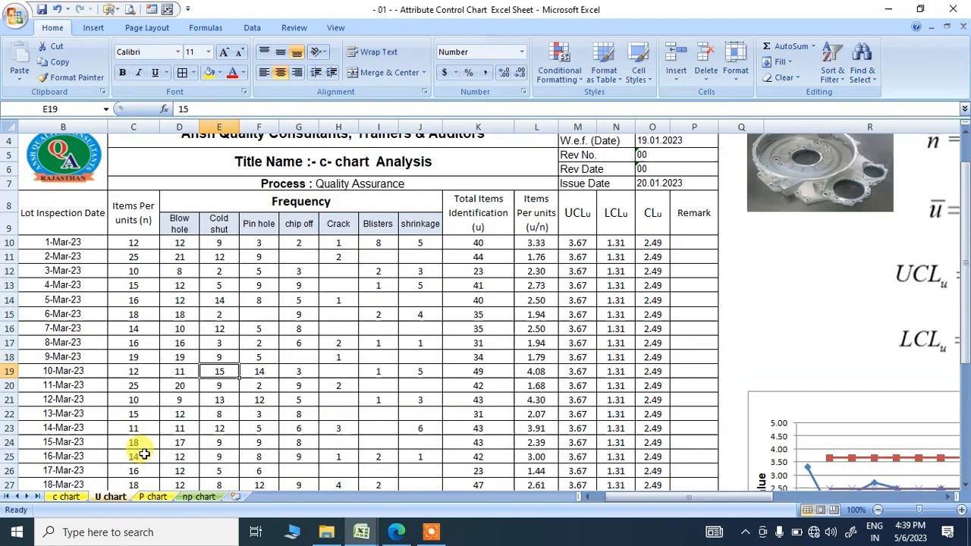
Compare with the U chart sheet by examining the items per unit in C10 and the defect counts in D10:E10.
{"action": "left_click", "coordinate": [109, 497]}
{"action": "left_click", "coordinate": [132, 243]}
{"action": "left_click_drag", "start_coordinate": [180, 243], "coordinate": [223, 242]}
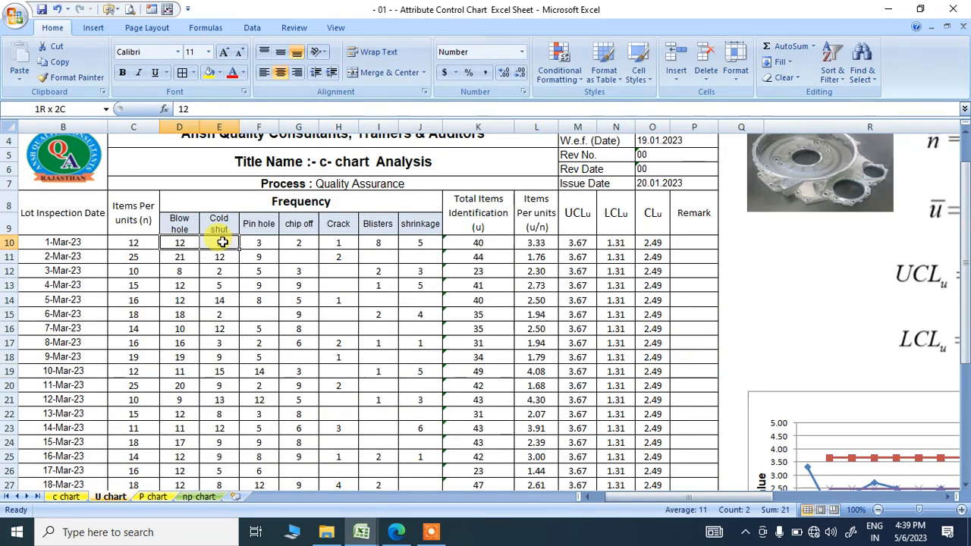
{"action": "left_click", "coordinate": [133, 243]}
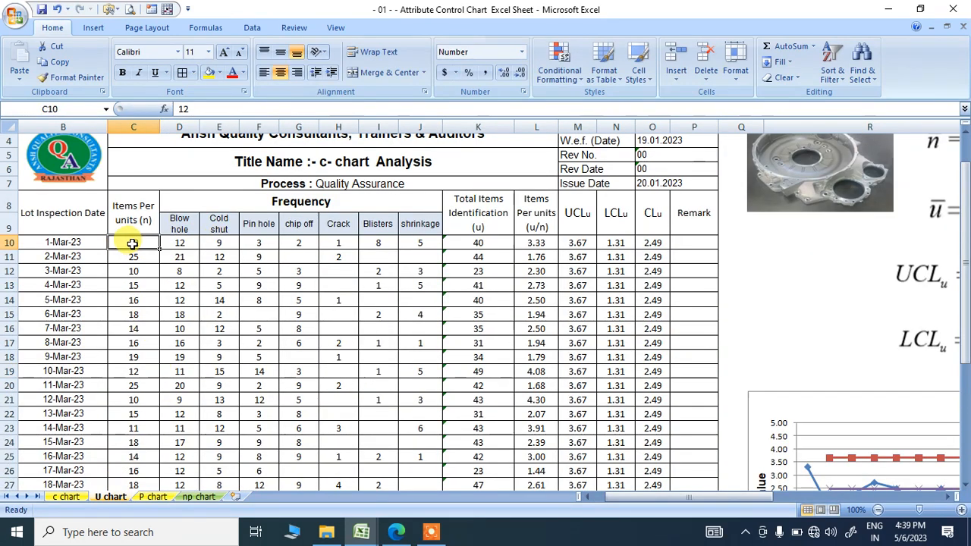
{"action": "left_click", "coordinate": [179, 243]}
Return to the P chart sheet and review the Total Defect Qty. heading and the daily defect quantities beneath it.
{"action": "left_click", "coordinate": [153, 498]}
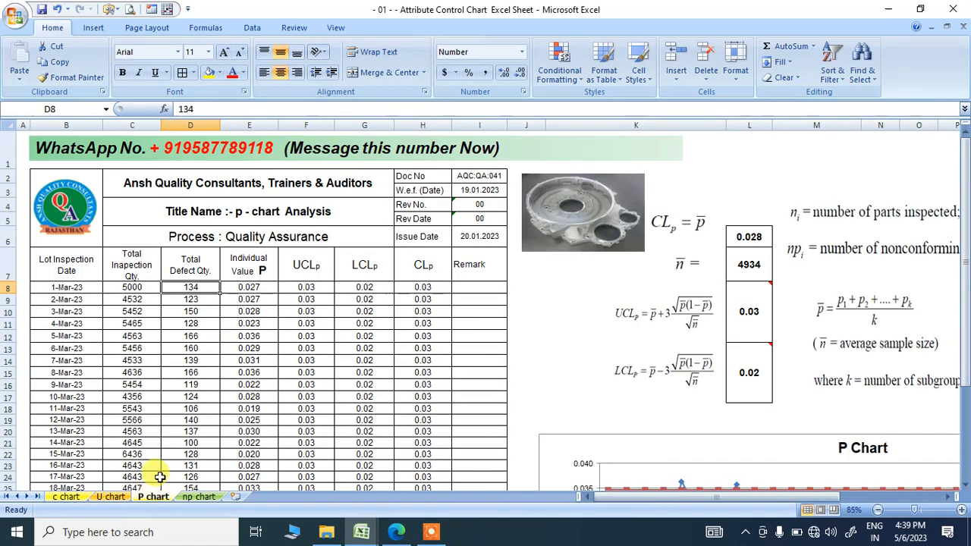
{"action": "left_click", "coordinate": [203, 278]}
{"action": "double_click", "coordinate": [203, 277]}
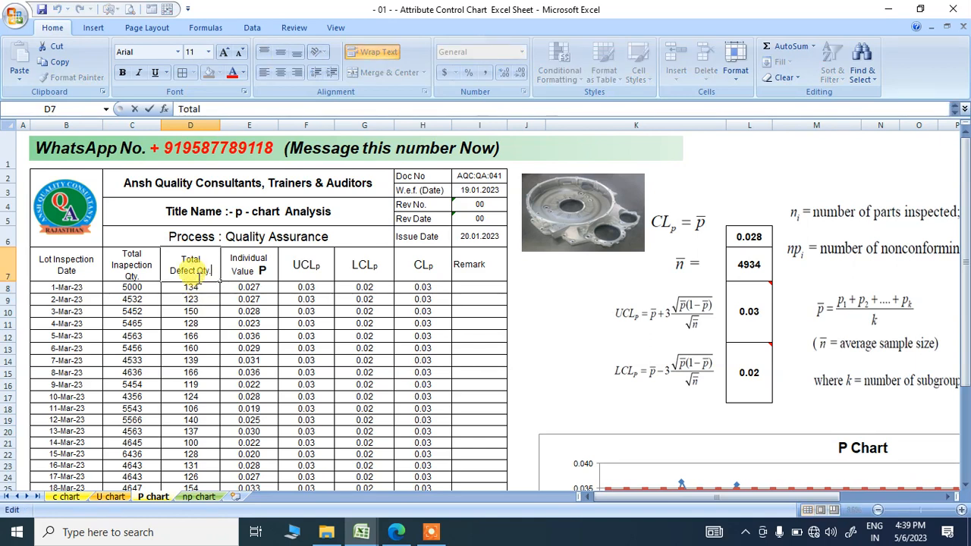
{"action": "left_click_drag", "start_coordinate": [196, 287], "coordinate": [211, 321]}
{"action": "scroll", "coordinate": [212, 321], "scroll_direction": "down", "scroll_amount": 5}
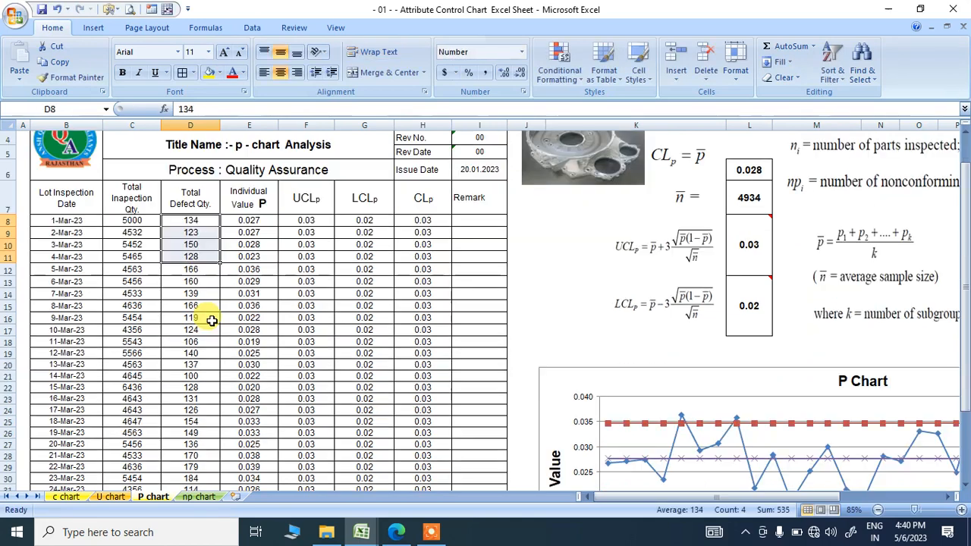
{"action": "scroll", "coordinate": [211, 323], "scroll_direction": "up", "scroll_amount": 5}
Inspect the Individual Value P formula in E8 and review the daily values in that column.
{"action": "left_click", "coordinate": [249, 288]}
{"action": "scroll", "coordinate": [250, 285], "scroll_direction": "down", "scroll_amount": 5}
{"action": "scroll", "coordinate": [250, 285], "scroll_direction": "up", "scroll_amount": 5}
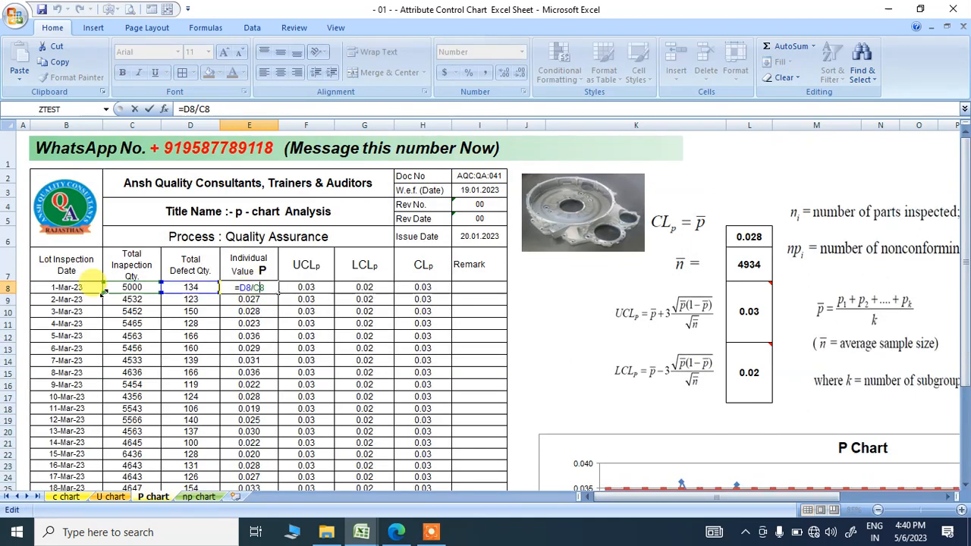
{"action": "scroll", "coordinate": [258, 334], "scroll_direction": "down", "scroll_amount": 5}
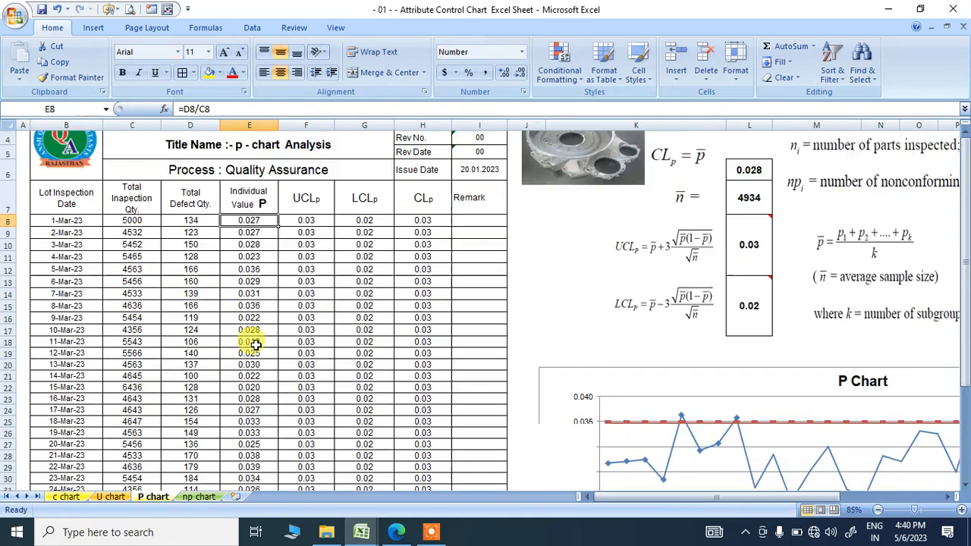
{"action": "scroll", "coordinate": [258, 345], "scroll_direction": "up", "scroll_amount": 5}
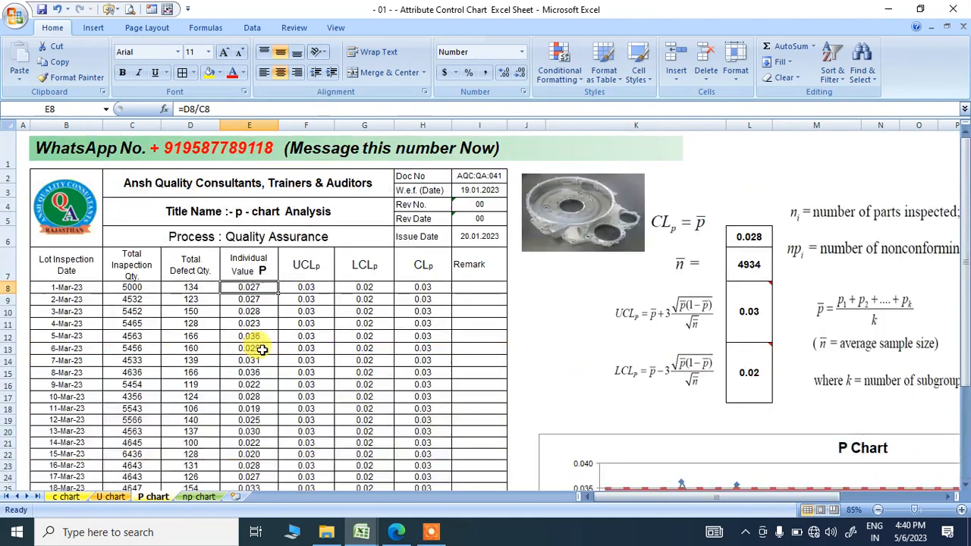
Inspect the p-bar centre line formula in L6 and trace it to the totals in row 40.
{"action": "double_click", "coordinate": [755, 239]}
{"action": "scroll", "coordinate": [390, 329], "scroll_direction": "down", "scroll_amount": 7}
{"action": "scroll", "coordinate": [389, 331], "scroll_direction": "up", "scroll_amount": 5}
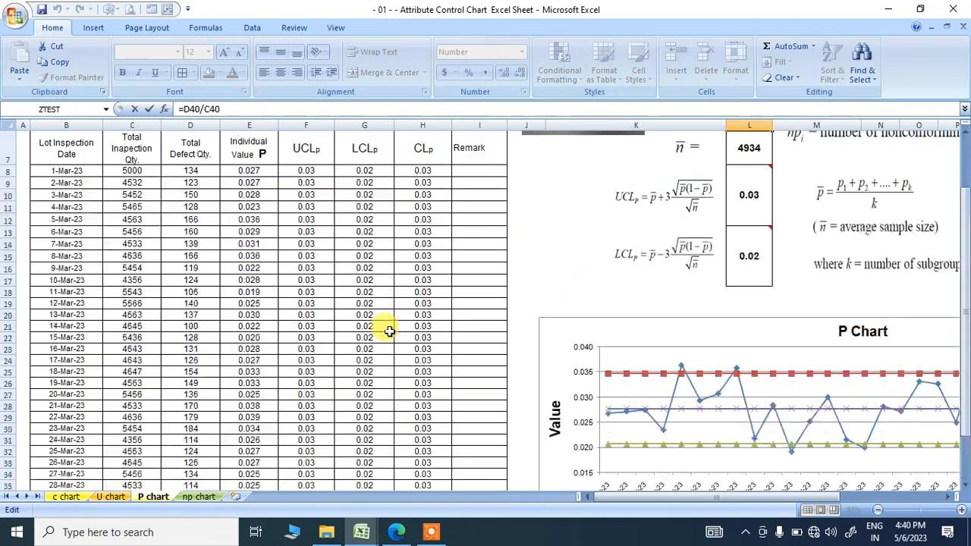
{"action": "scroll", "coordinate": [389, 332], "scroll_direction": "down", "scroll_amount": 4}
{"action": "scroll", "coordinate": [390, 332], "scroll_direction": "up", "scroll_amount": 6}
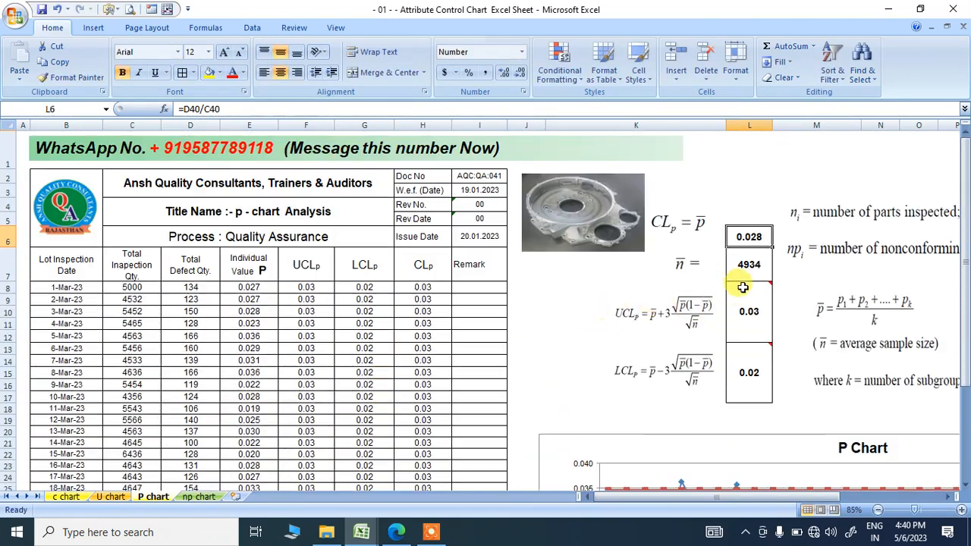
Inspect the average sample size in L7 and the UCL and LCL formulas in L8 and L13, then view the P Chart plot.
{"action": "double_click", "coordinate": [738, 258]}
{"action": "double_click", "coordinate": [749, 312]}
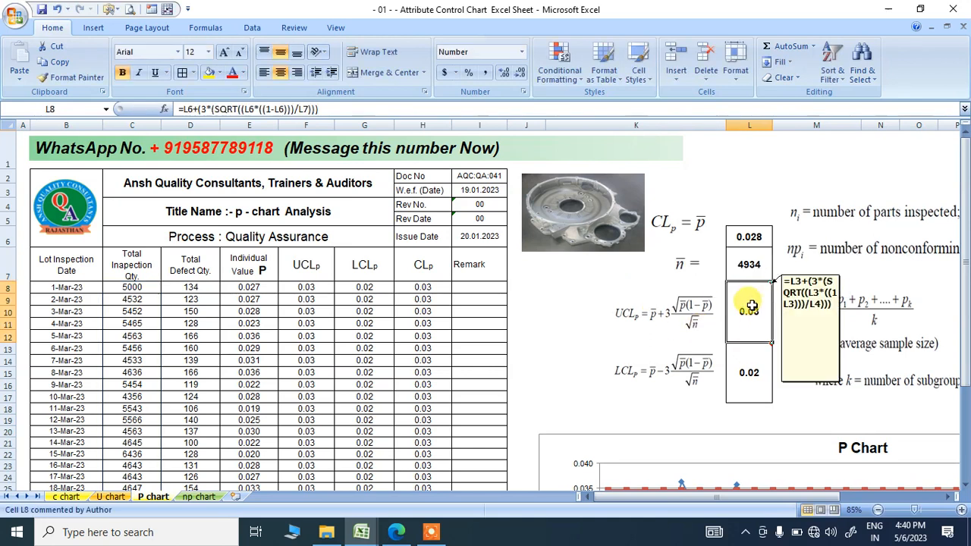
{"action": "left_click", "coordinate": [737, 370]}
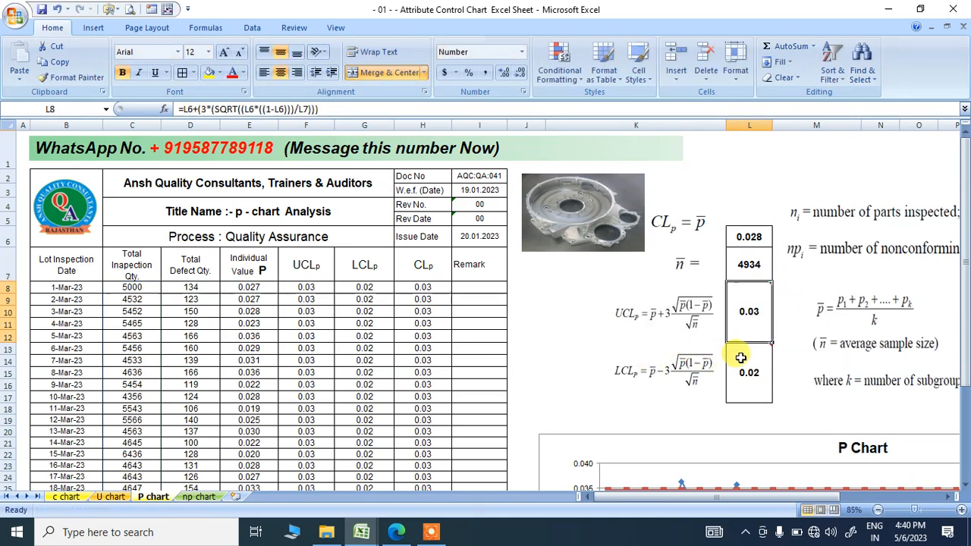
{"action": "double_click", "coordinate": [737, 370]}
{"action": "key", "text": "Escape"}
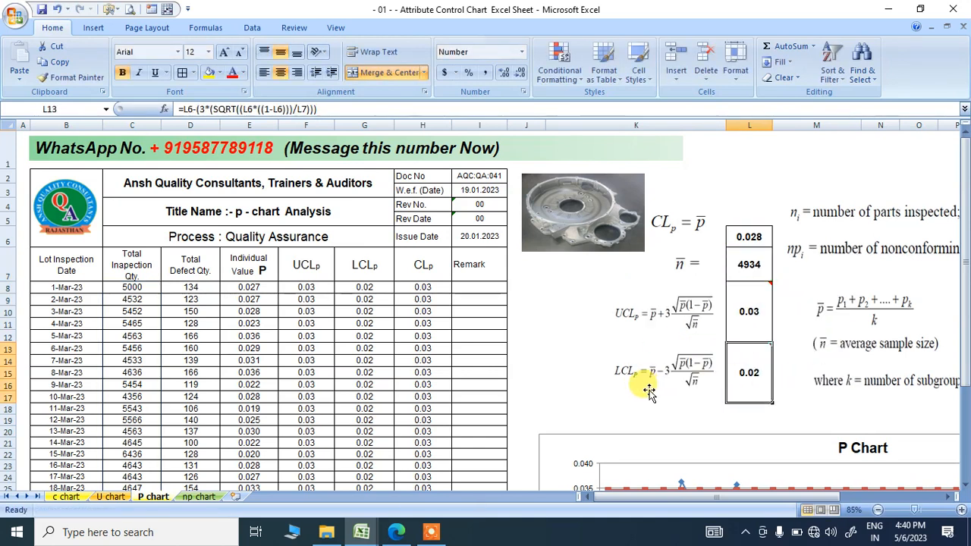
{"action": "scroll", "coordinate": [501, 356], "scroll_direction": "down", "scroll_amount": 5}
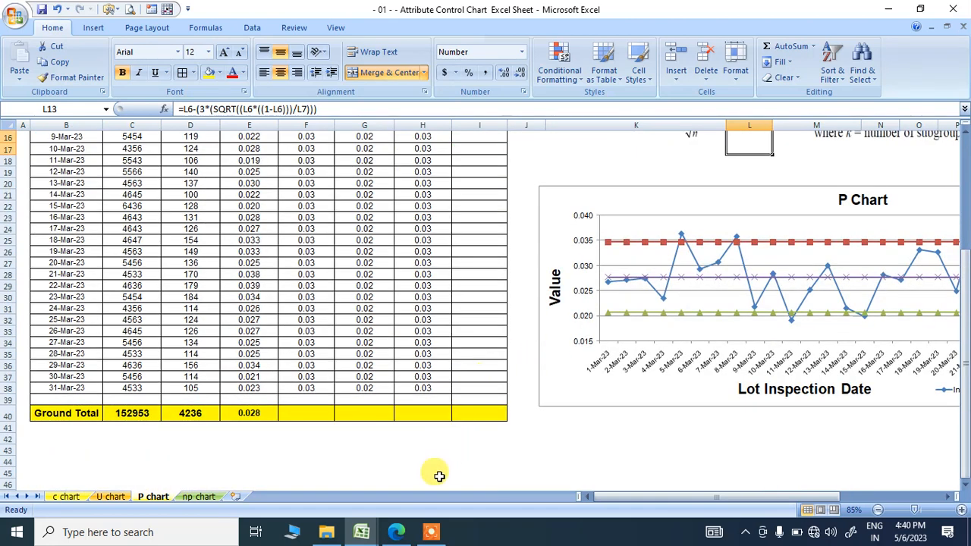
Open the np chart sheet, review its daily data and inspect the centre line formula in K7.
{"action": "left_click", "coordinate": [199, 497]}
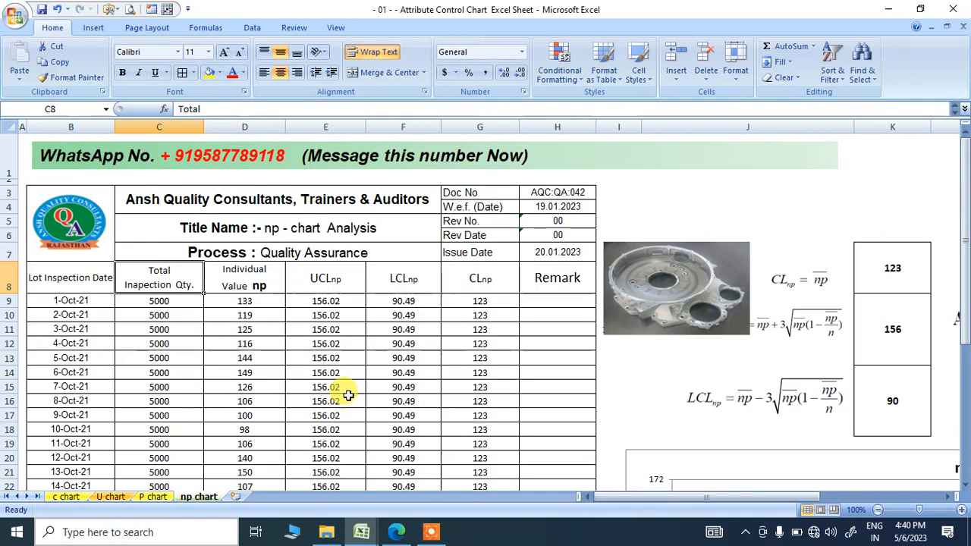
{"action": "scroll", "coordinate": [348, 394], "scroll_direction": "down", "scroll_amount": 5}
{"action": "scroll", "coordinate": [349, 393], "scroll_direction": "up", "scroll_amount": 4}
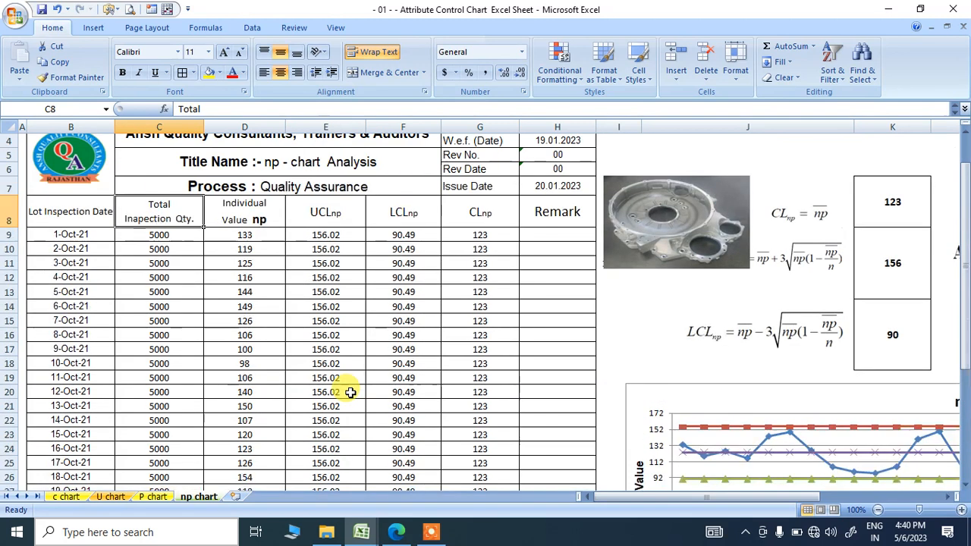
{"action": "left_click_drag", "start_coordinate": [626, 498], "coordinate": [686, 502]}
{"action": "left_click", "coordinate": [627, 202]}
{"action": "double_click", "coordinate": [626, 202]}
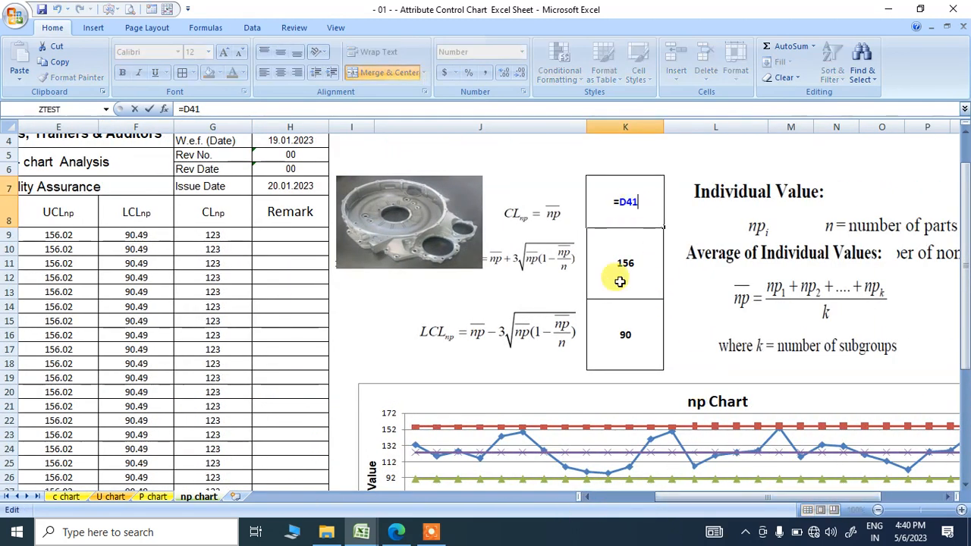
{"action": "key", "text": "Escape"}
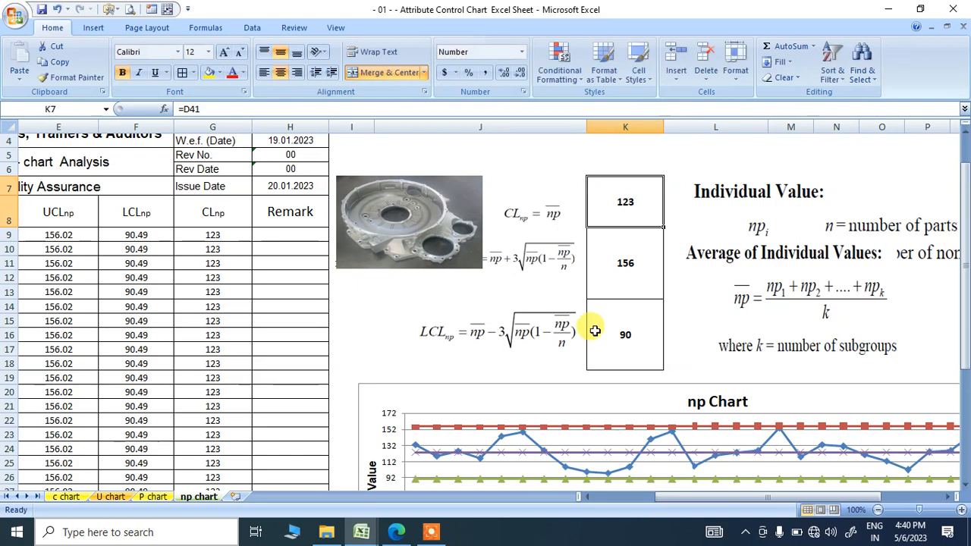
Inspect the np chart's UCL formula in K9 and LCL formula in K14 against their equations.
{"action": "double_click", "coordinate": [614, 266]}
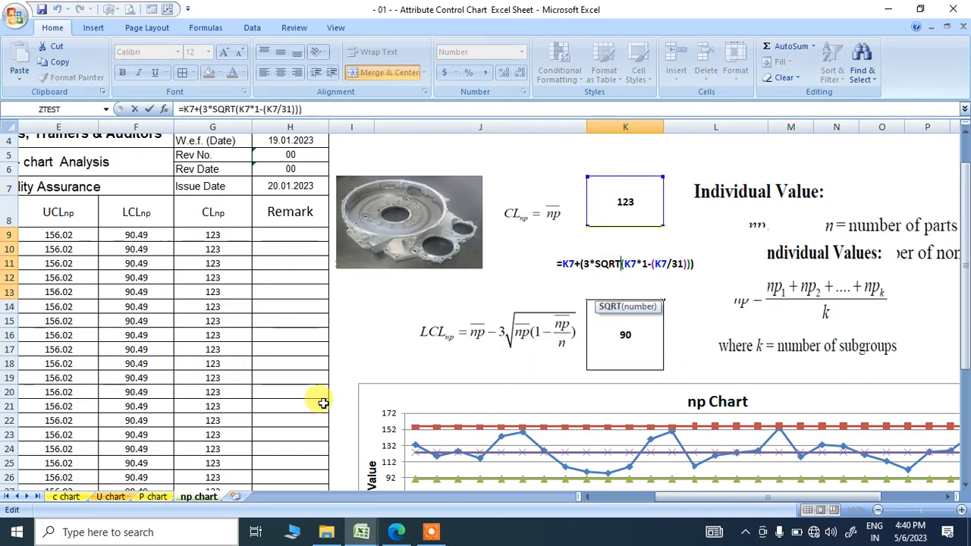
{"action": "key", "text": "Escape"}
{"action": "double_click", "coordinate": [618, 336]}
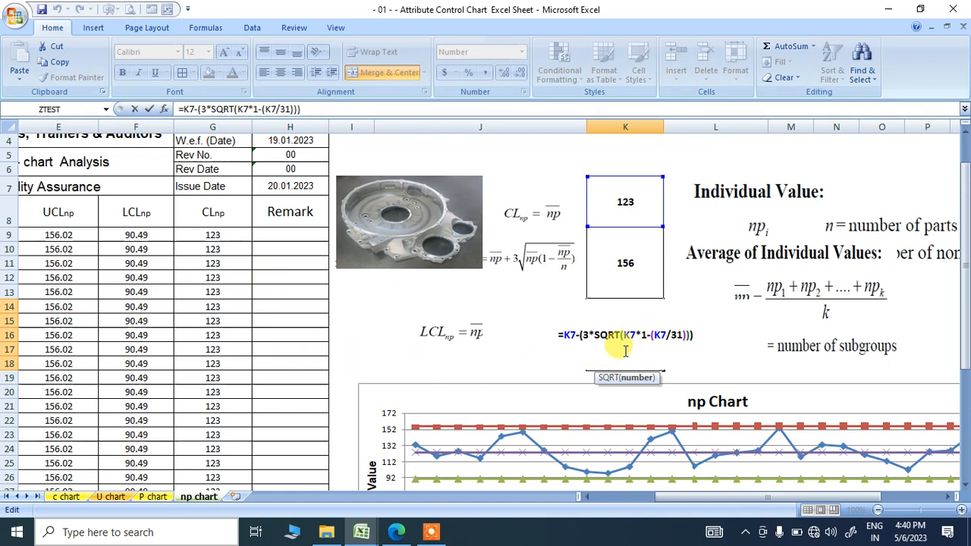
{"action": "key", "text": "Escape"}
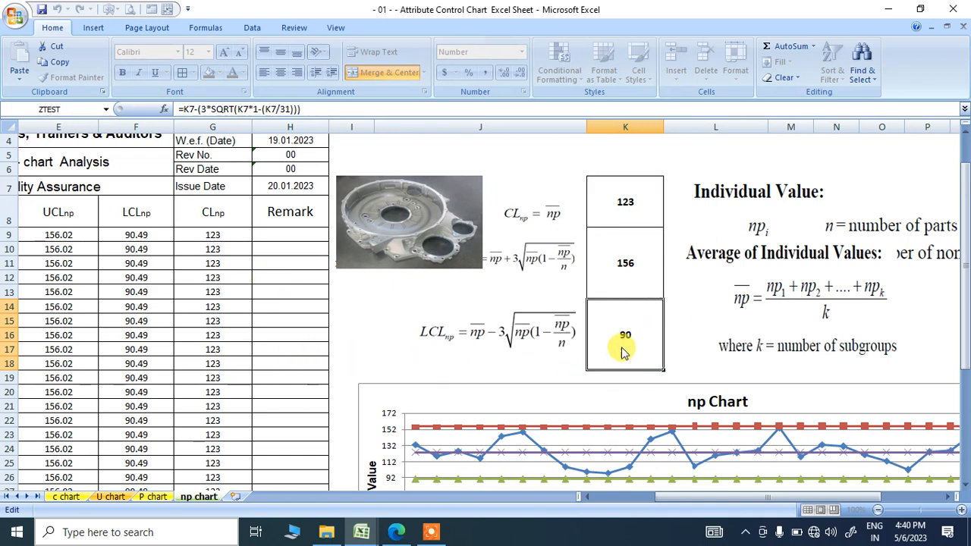
{"action": "double_click", "coordinate": [618, 342]}
{"action": "key", "text": "Escape"}
Review the np chart sheet's daily rows down to the Ground Total and highlight the first total inspection quantities.
{"action": "left_click_drag", "start_coordinate": [678, 500], "coordinate": [616, 502]}
{"action": "scroll", "coordinate": [344, 394], "scroll_direction": "down", "scroll_amount": 5}
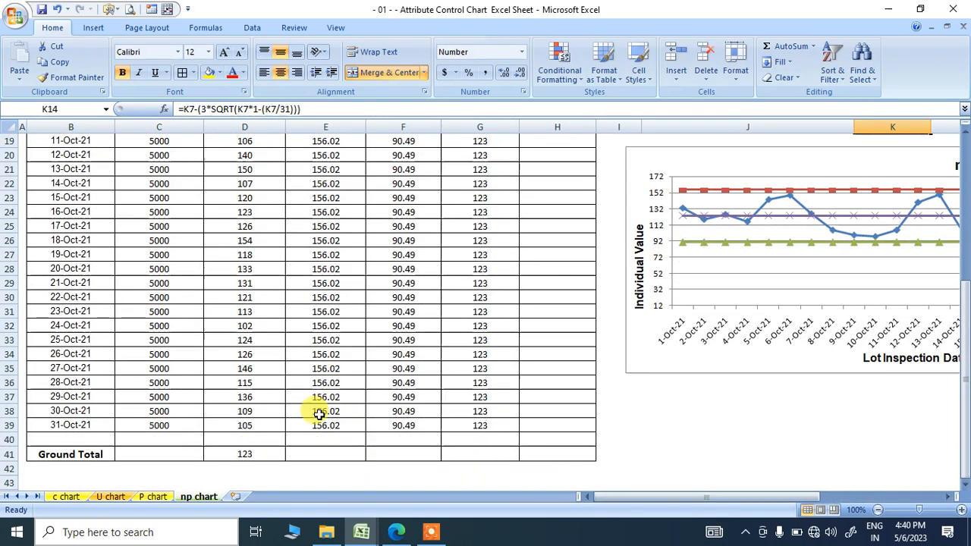
{"action": "scroll", "coordinate": [232, 433], "scroll_direction": "up", "scroll_amount": 6}
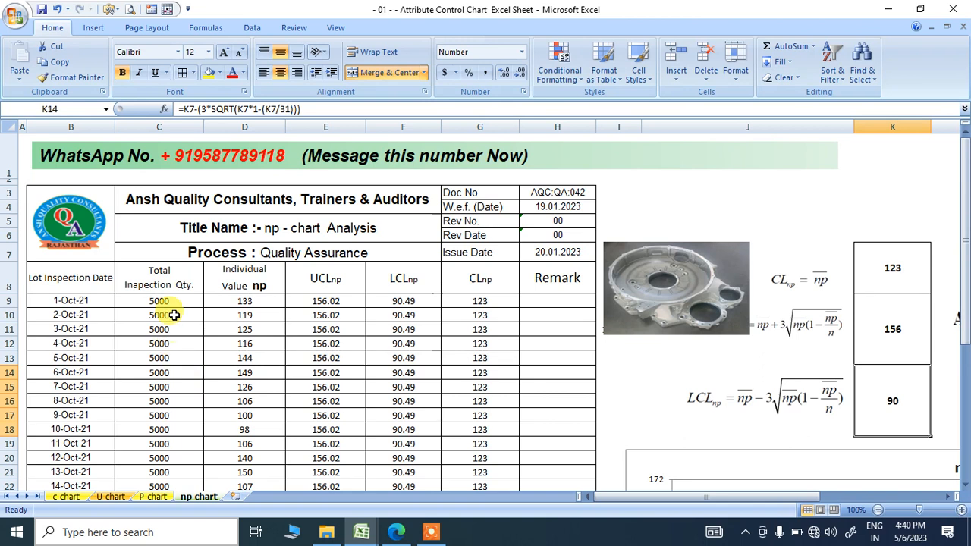
{"action": "left_click_drag", "start_coordinate": [169, 303], "coordinate": [169, 396]}
Switch to the 7 QC Tools PDF in Edge, ink-mark the NP Chart entry and underline its "units non-conforming" wording.
{"action": "left_click", "coordinate": [387, 534]}
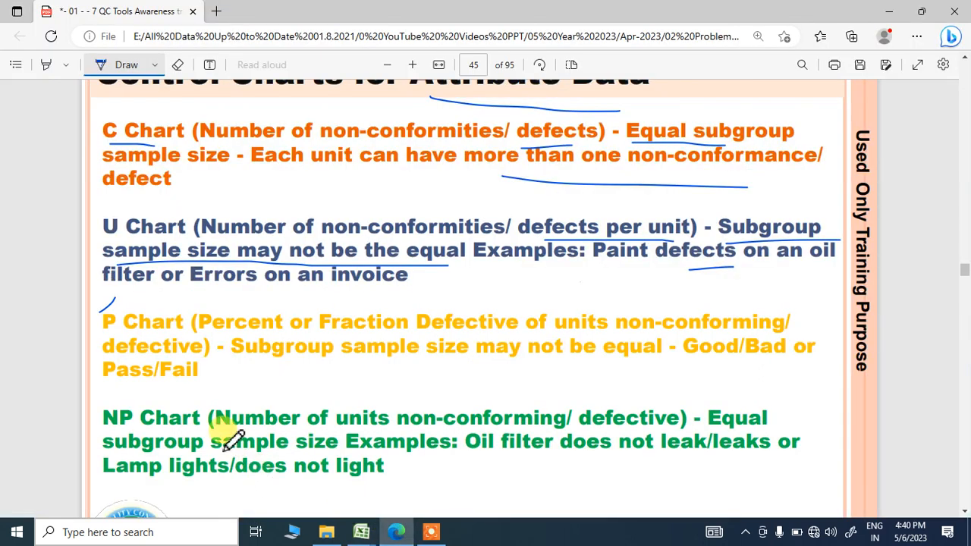
{"action": "scroll", "coordinate": [126, 360], "scroll_direction": "down", "scroll_amount": 1}
{"action": "left_click_drag", "start_coordinate": [114, 336], "coordinate": [185, 294]}
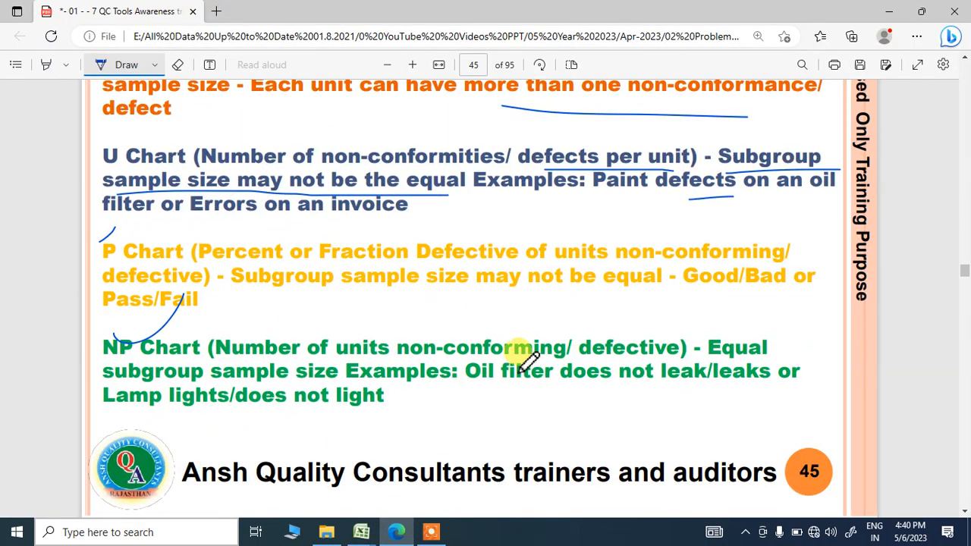
{"action": "left_click_drag", "start_coordinate": [338, 352], "coordinate": [471, 353]}
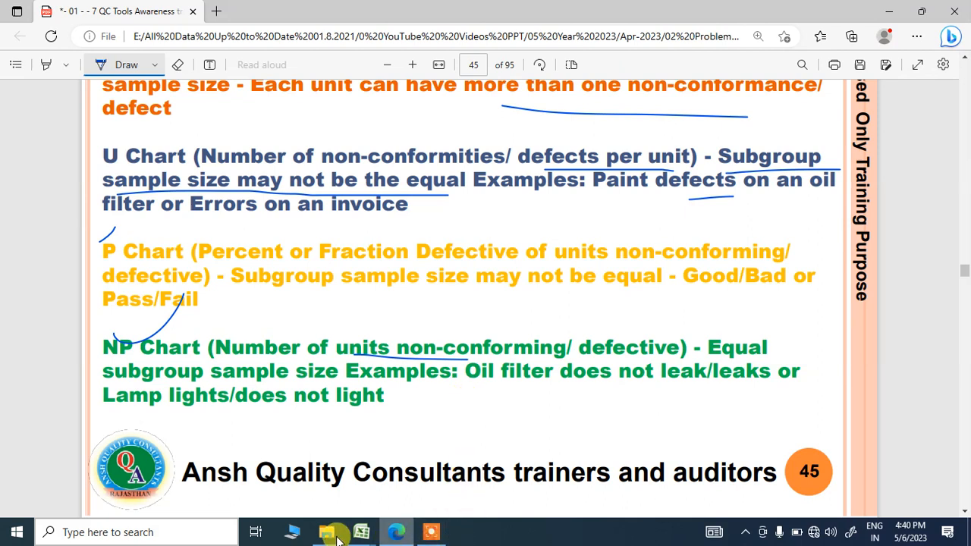
Switch back to the Excel np chart sheet and examine the total inspection quantities beside the individual np values.
{"action": "left_click", "coordinate": [361, 532]}
{"action": "left_click", "coordinate": [191, 317]}
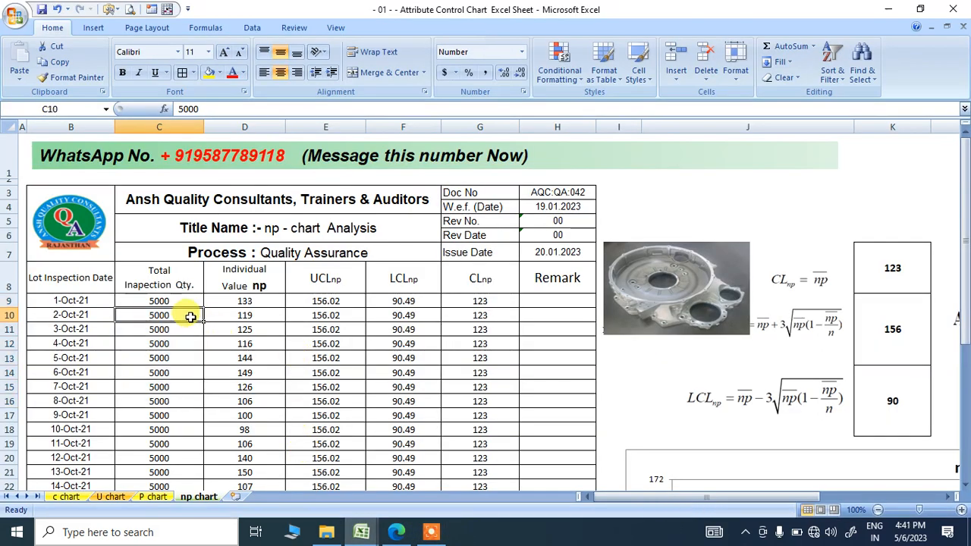
{"action": "left_click_drag", "start_coordinate": [186, 300], "coordinate": [181, 344]}
{"action": "left_click_drag", "start_coordinate": [225, 301], "coordinate": [225, 343]}
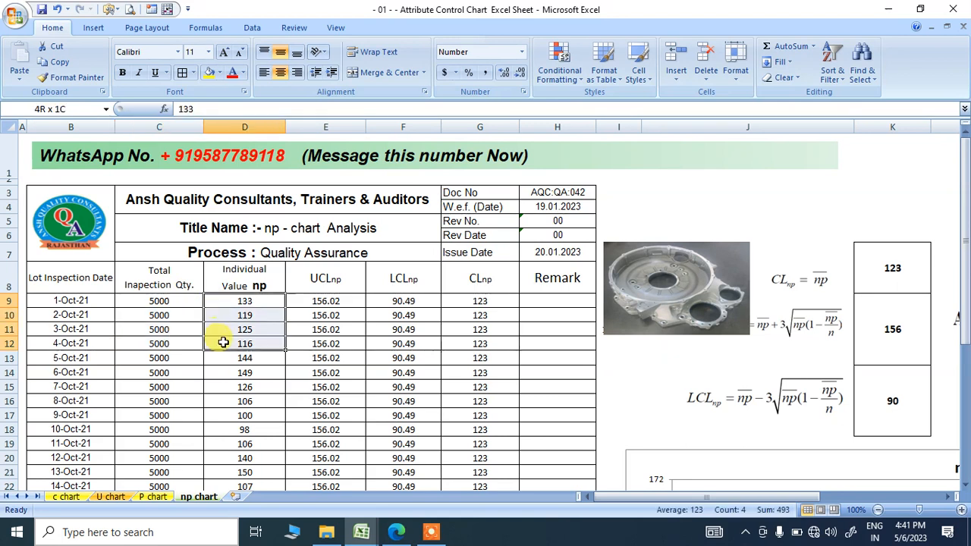
{"action": "left_click_drag", "start_coordinate": [157, 303], "coordinate": [253, 447]}
{"action": "scroll", "coordinate": [431, 408], "scroll_direction": "down", "scroll_amount": 4}
{"action": "scroll", "coordinate": [489, 410], "scroll_direction": "up", "scroll_amount": 1}
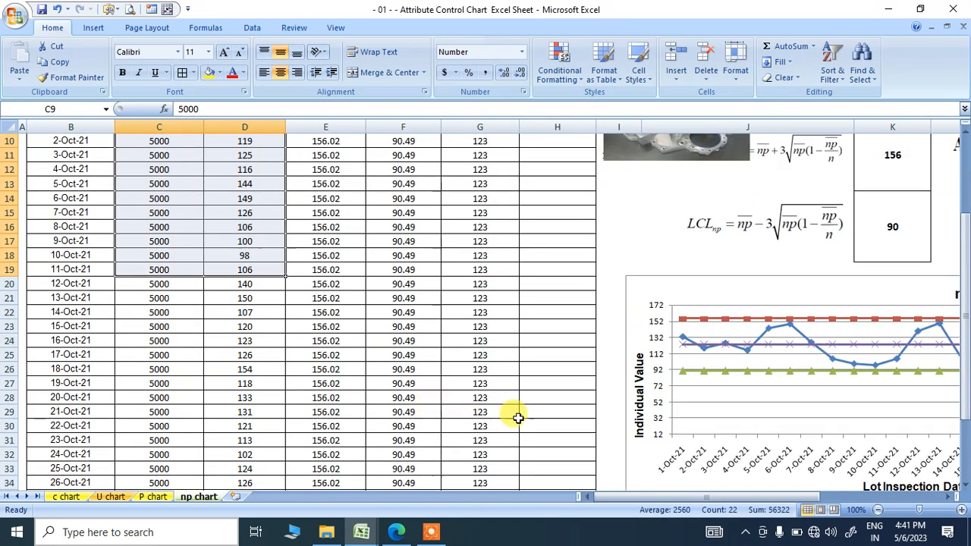
View the np Chart plot and recheck the total inspection quantity and individual np columns.
{"action": "left_click_drag", "start_coordinate": [641, 498], "coordinate": [732, 494]}
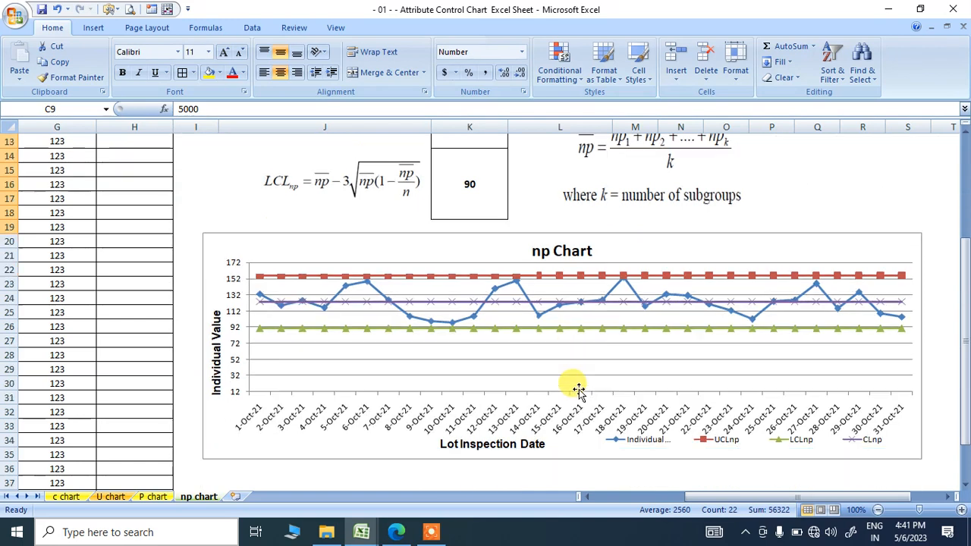
{"action": "scroll", "coordinate": [575, 386], "scroll_direction": "down", "scroll_amount": 1}
{"action": "left_click_drag", "start_coordinate": [717, 500], "coordinate": [622, 503]}
{"action": "left_click", "coordinate": [337, 380]}
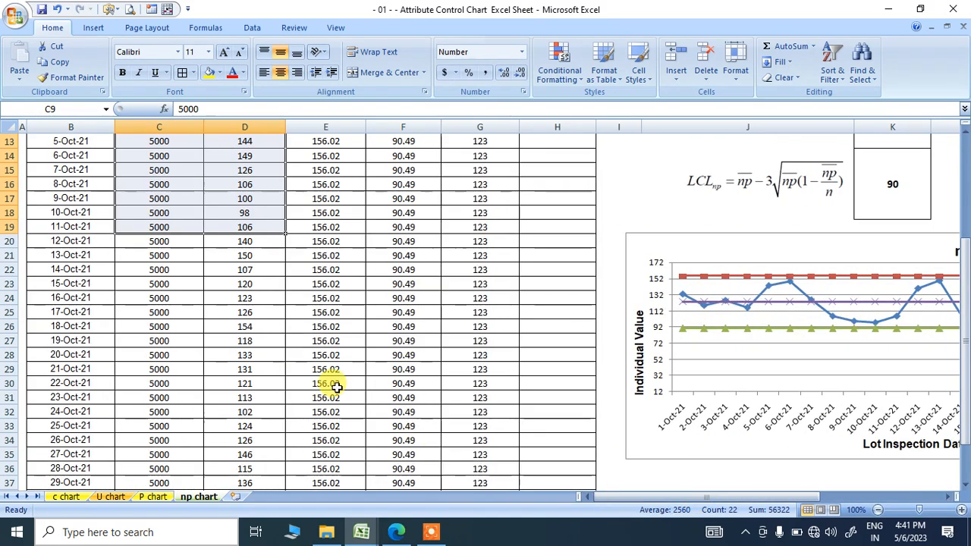
{"action": "scroll", "coordinate": [341, 381], "scroll_direction": "up", "scroll_amount": 1}
{"action": "scroll", "coordinate": [231, 342], "scroll_direction": "up", "scroll_amount": 2}
{"action": "left_click_drag", "start_coordinate": [189, 304], "coordinate": [189, 444]}
{"action": "left_click_drag", "start_coordinate": [233, 315], "coordinate": [228, 440]}
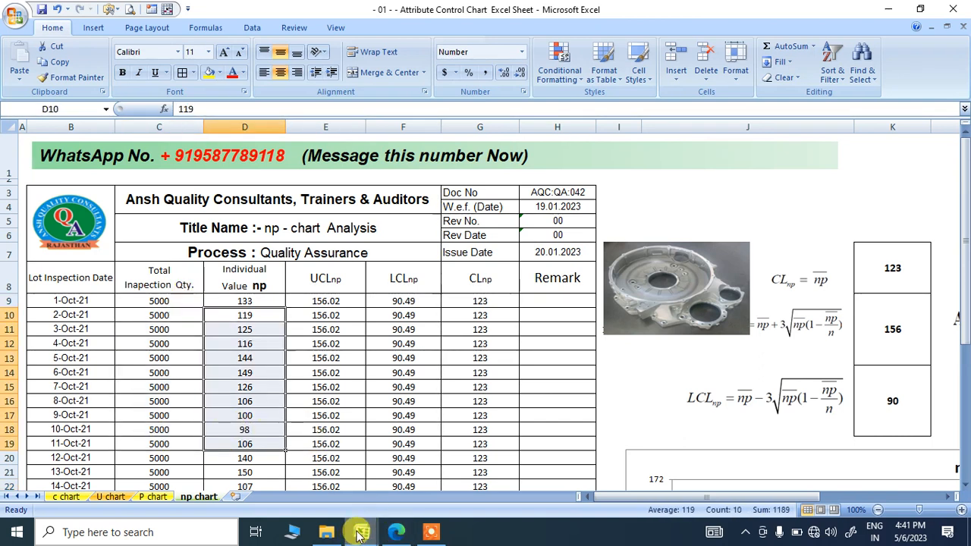
Switch to the Variables Control Chart workbook, open the X MR Moving chart sheet and review the values in row 5.
{"action": "mouse_move", "coordinate": [362, 532]}
{"action": "left_click", "coordinate": [415, 490]}
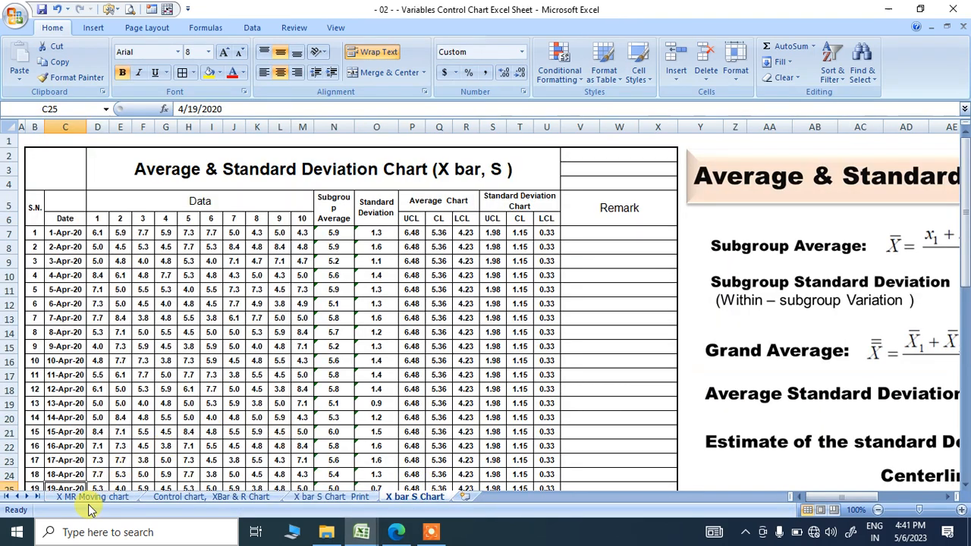
{"action": "left_click", "coordinate": [91, 498]}
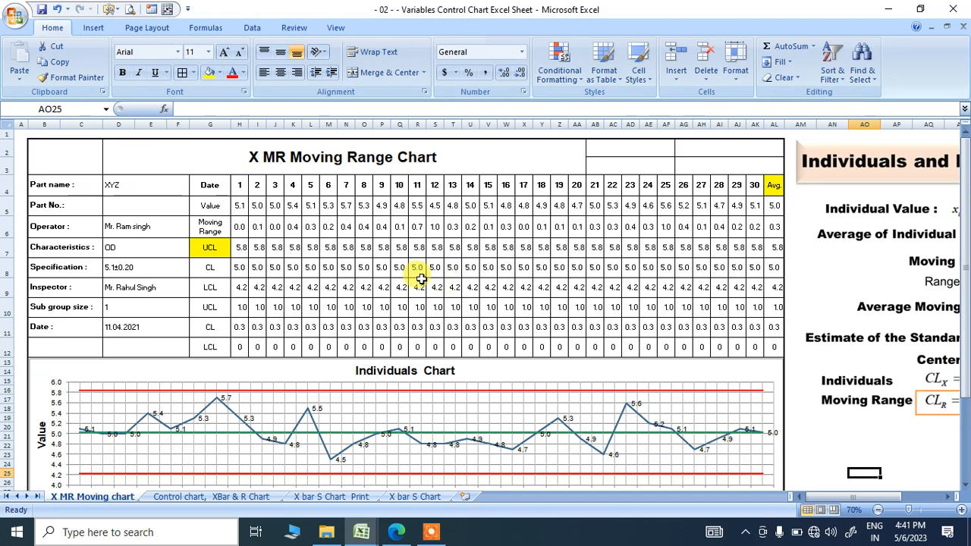
{"action": "left_click_drag", "start_coordinate": [239, 205], "coordinate": [771, 205]}
Inspect the first moving range entry in H6, the ABS formula in I6 and the remaining moving ranges in row 6.
{"action": "left_click", "coordinate": [240, 225]}
{"action": "type", "text": "0"}
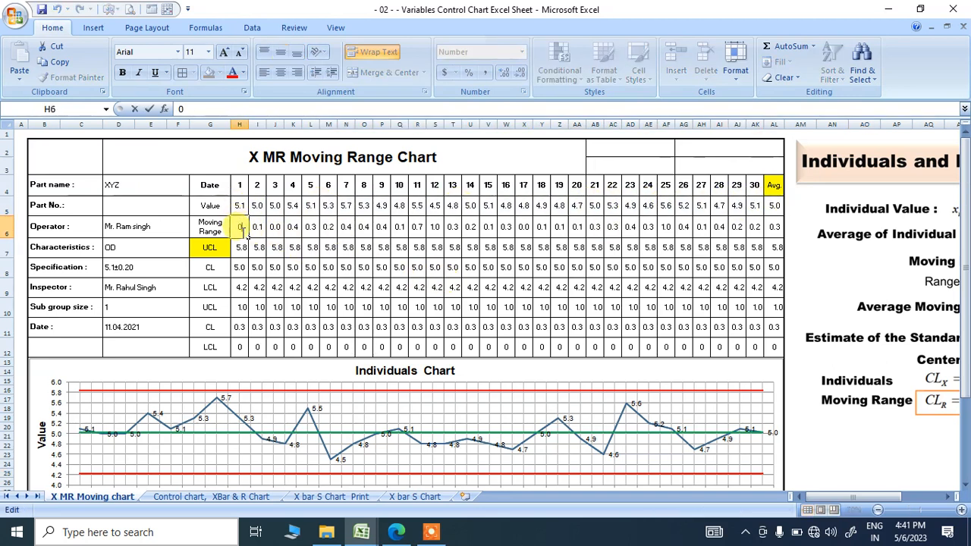
{"action": "key", "text": "ctrl+Return"}
{"action": "double_click", "coordinate": [259, 226]}
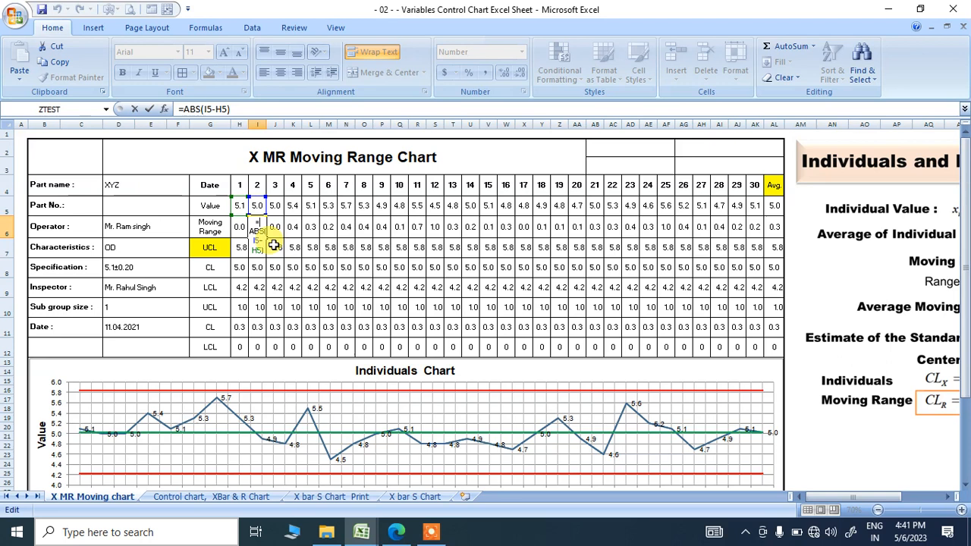
{"action": "key", "text": "Escape"}
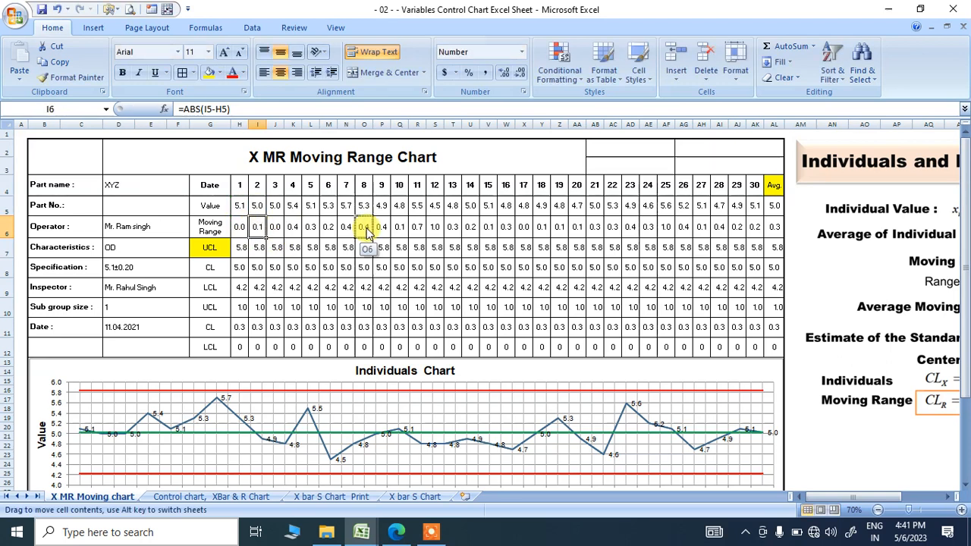
{"action": "left_click_drag", "start_coordinate": [270, 228], "coordinate": [756, 225]}
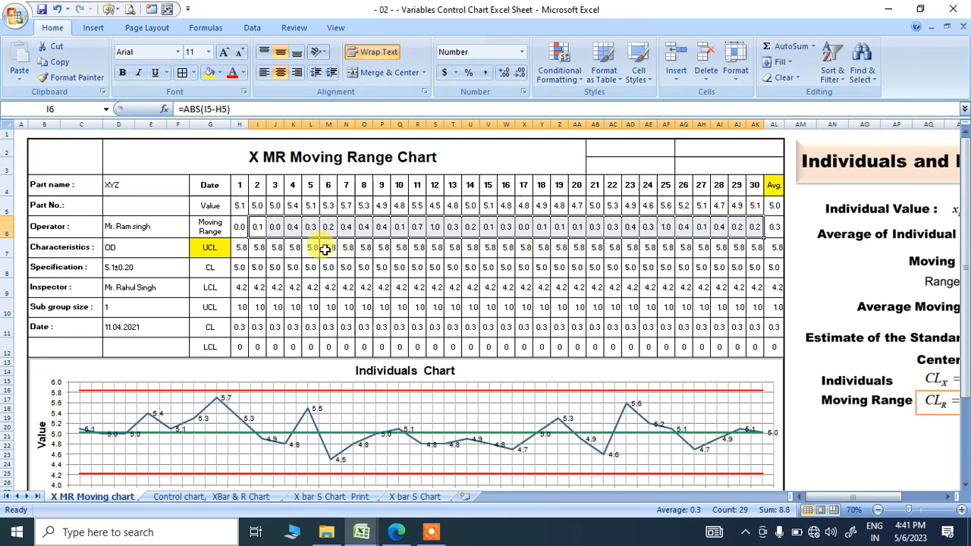
Inspect the X MR chart's UCL formula in H7 and its centre line formula in H8.
{"action": "left_click_drag", "start_coordinate": [839, 503], "coordinate": [807, 505]}
{"action": "double_click", "coordinate": [242, 249]}
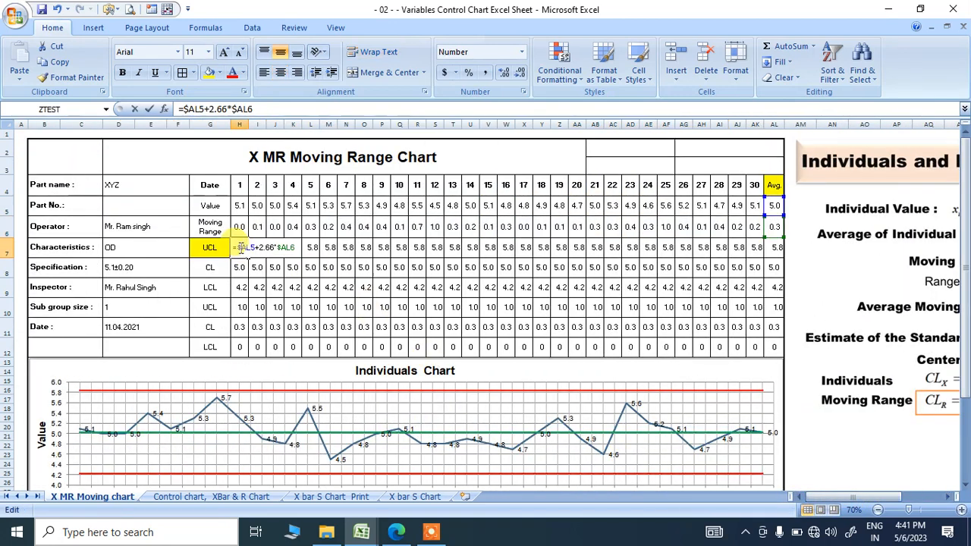
{"action": "left_click", "coordinate": [245, 265]}
{"action": "double_click", "coordinate": [247, 266]}
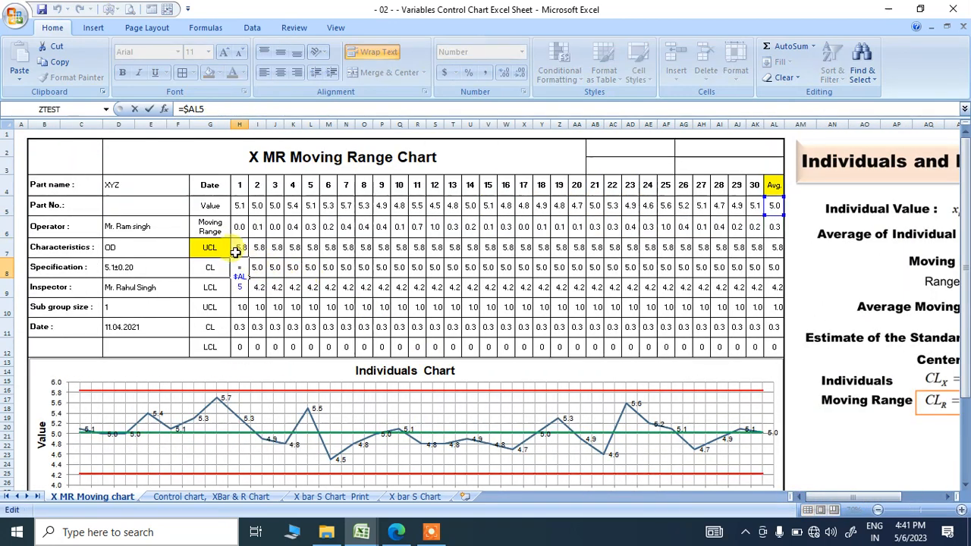
{"action": "key", "text": "Escape"}
{"action": "left_click", "coordinate": [250, 227]}
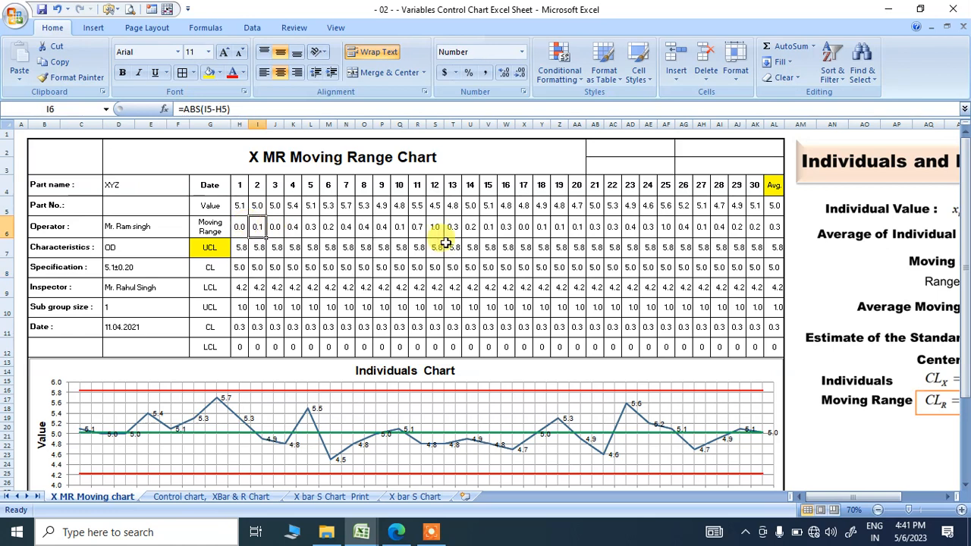
Open the XBar & R Chart sheet and inspect the average formula in H12, the range UCL in T11 and the LCLx in T10.
{"action": "left_click", "coordinate": [201, 496]}
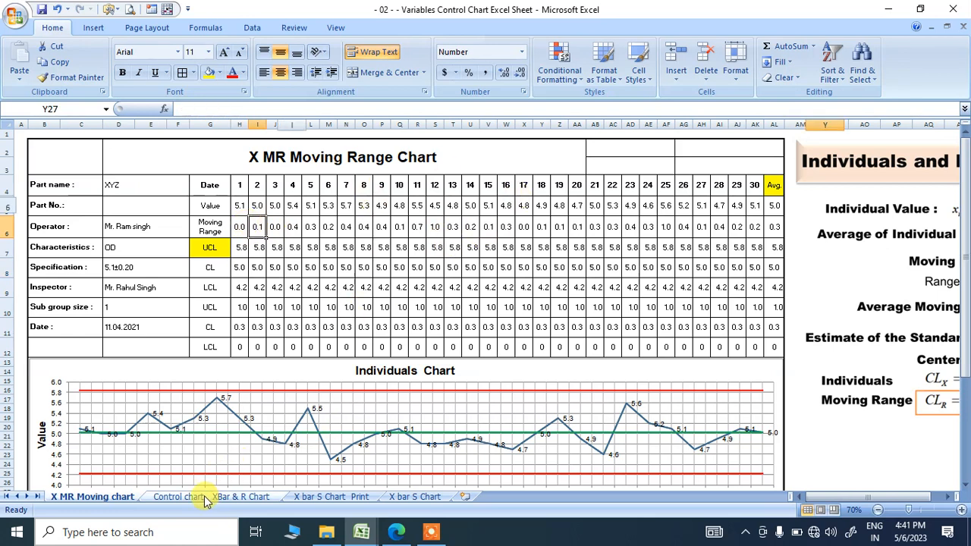
{"action": "left_click", "coordinate": [266, 299]}
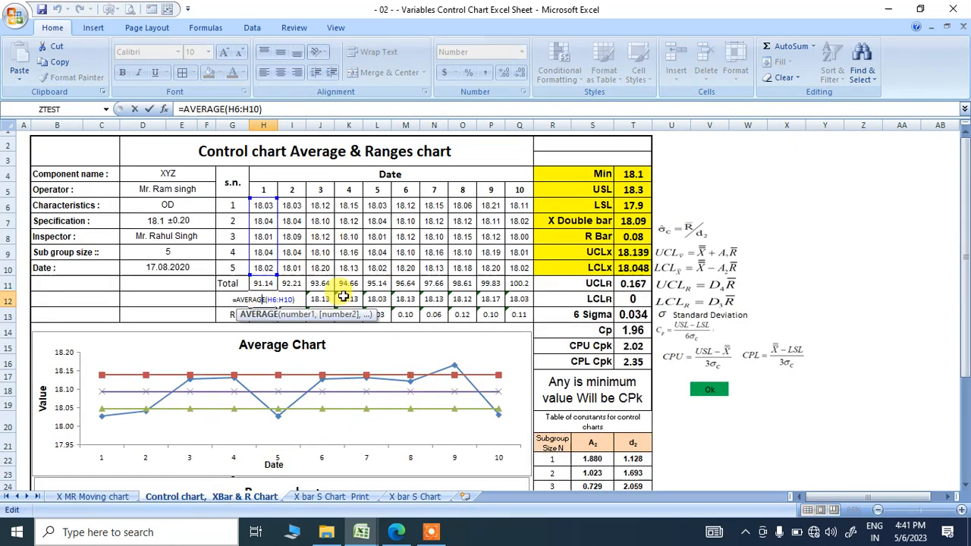
{"action": "left_click", "coordinate": [631, 284]}
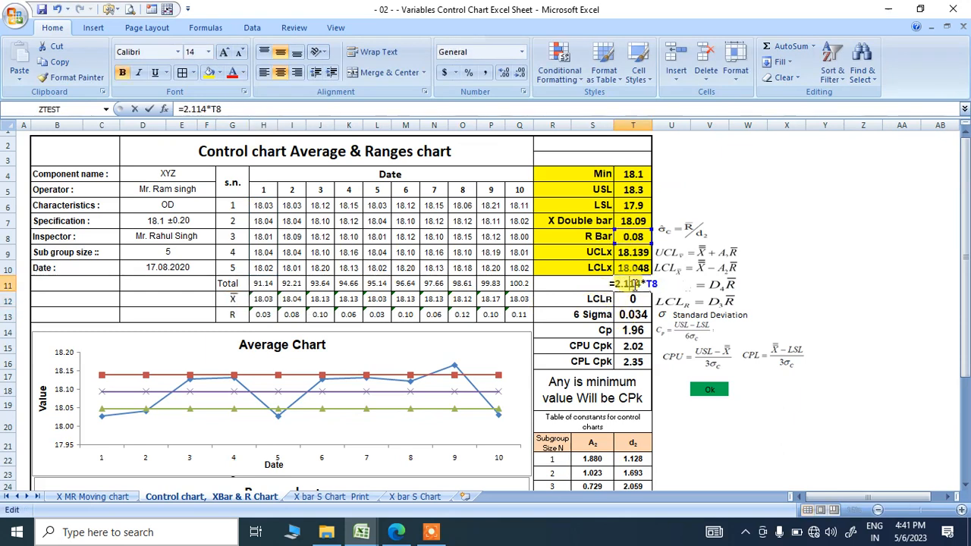
{"action": "left_click", "coordinate": [624, 267]}
{"action": "key", "text": "ctrl+Up"}
{"action": "left_click", "coordinate": [622, 267]}
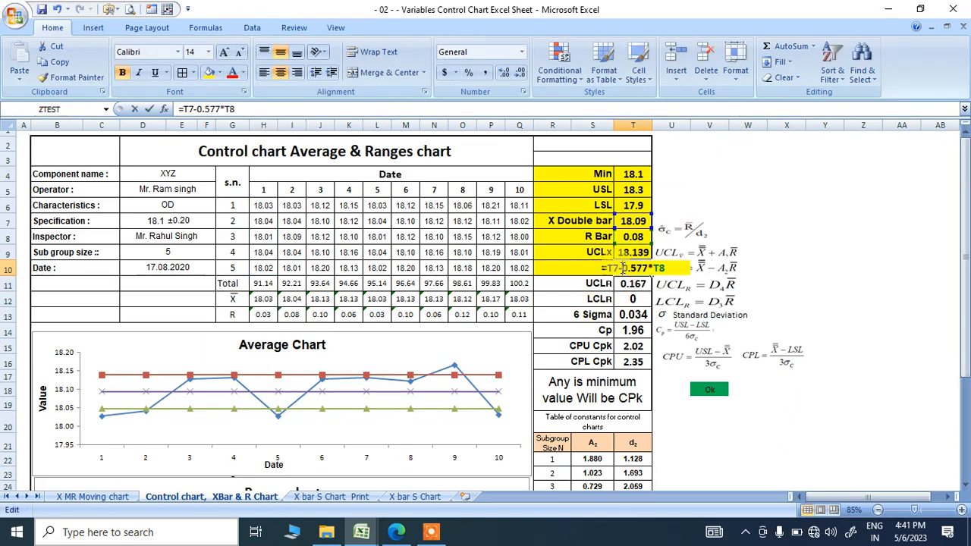
Open the X bar S Chart Print sheet and inspect the subgroup average formula in N7.
{"action": "left_click", "coordinate": [334, 496]}
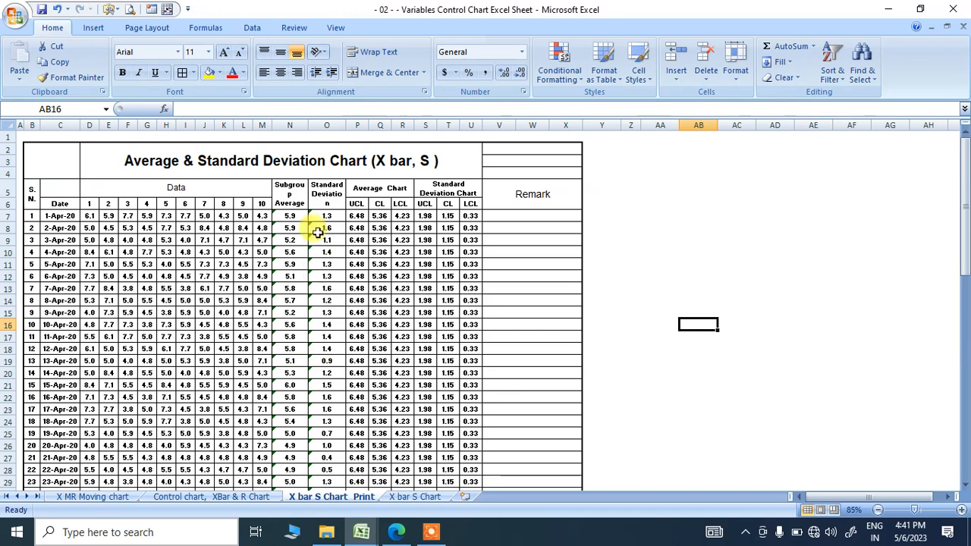
{"action": "left_click", "coordinate": [297, 219]}
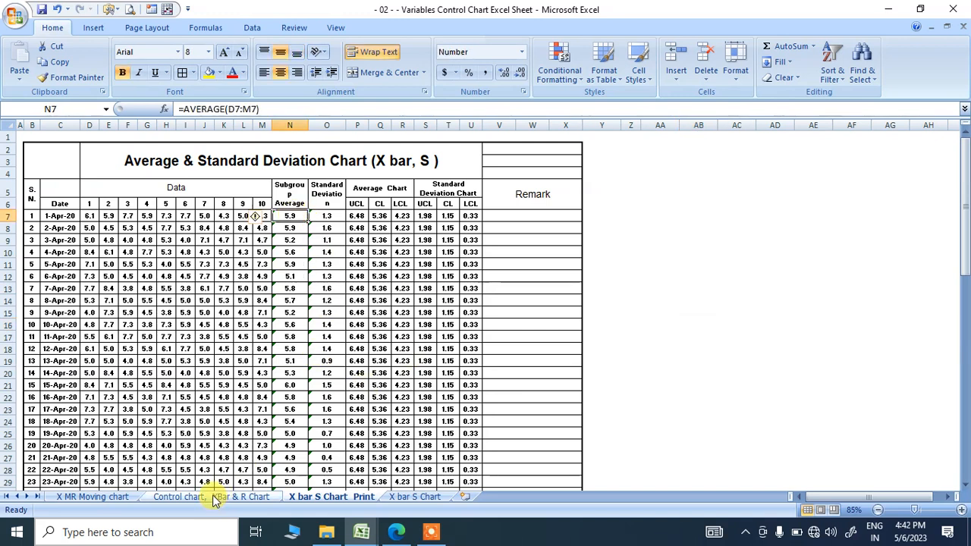
{"action": "left_click", "coordinate": [216, 498]}
View the Individuals and Moving Range plots on the X MR Moving chart sheet and glance at the X bar S Chart sheet.
{"action": "left_click", "coordinate": [121, 497]}
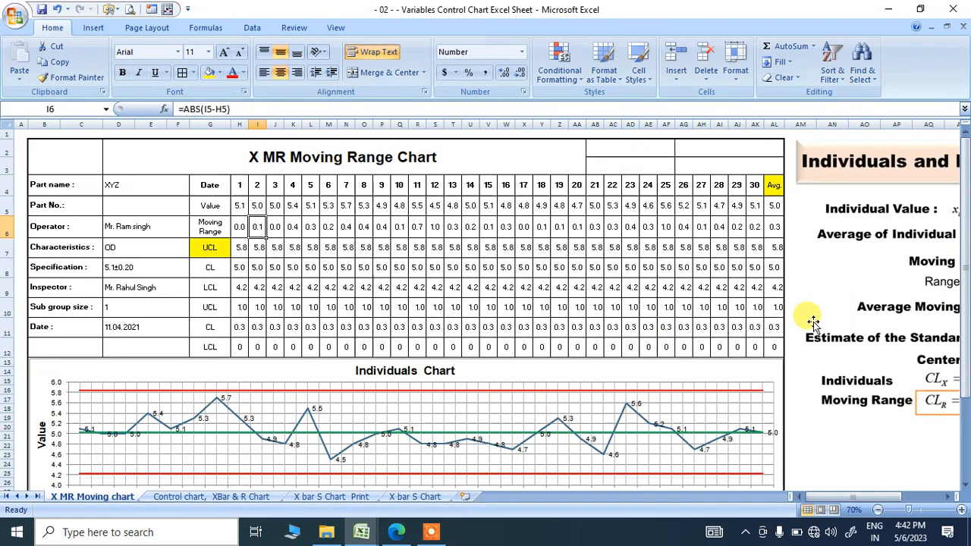
{"action": "scroll", "coordinate": [514, 401], "scroll_direction": "down", "scroll_amount": 5}
{"action": "scroll", "coordinate": [505, 418], "scroll_direction": "up", "scroll_amount": 3}
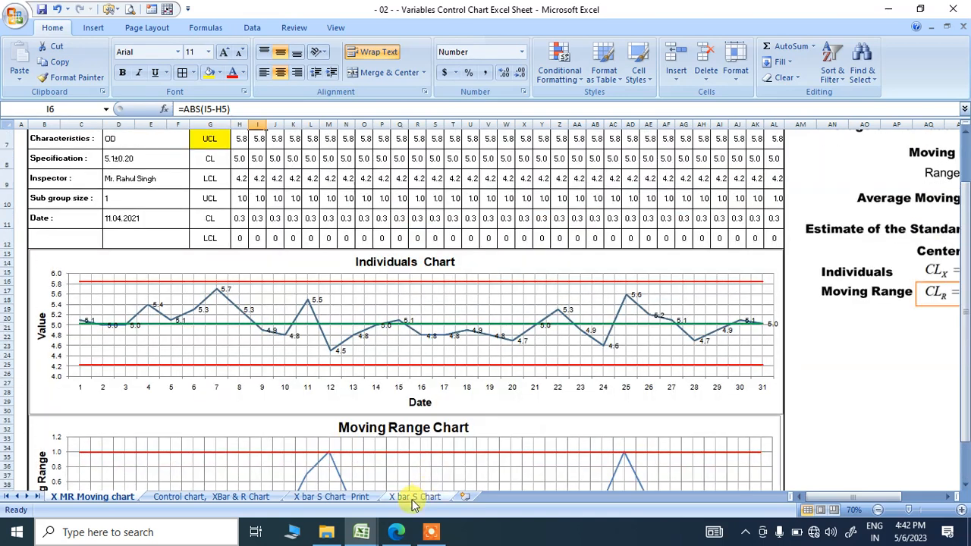
{"action": "left_click", "coordinate": [414, 499]}
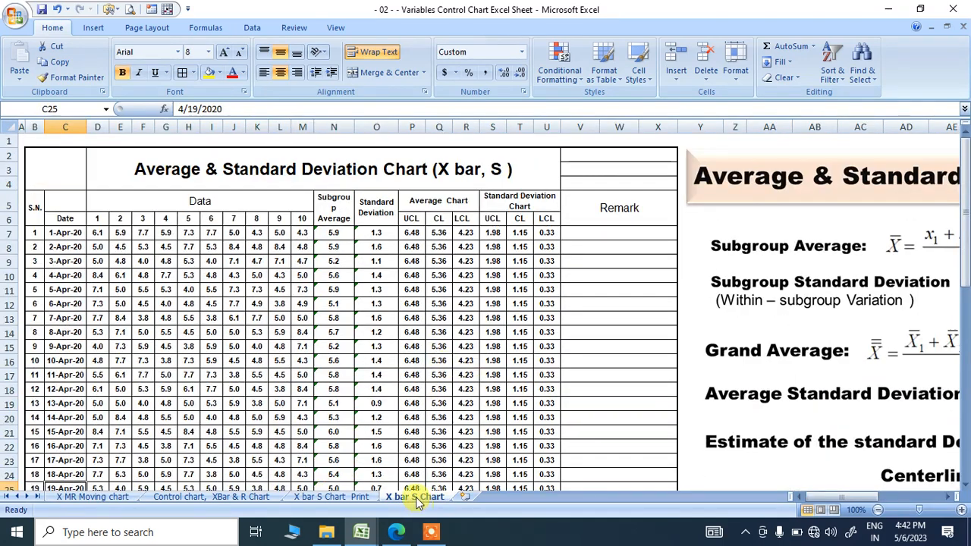
{"action": "left_click", "coordinate": [122, 497]}
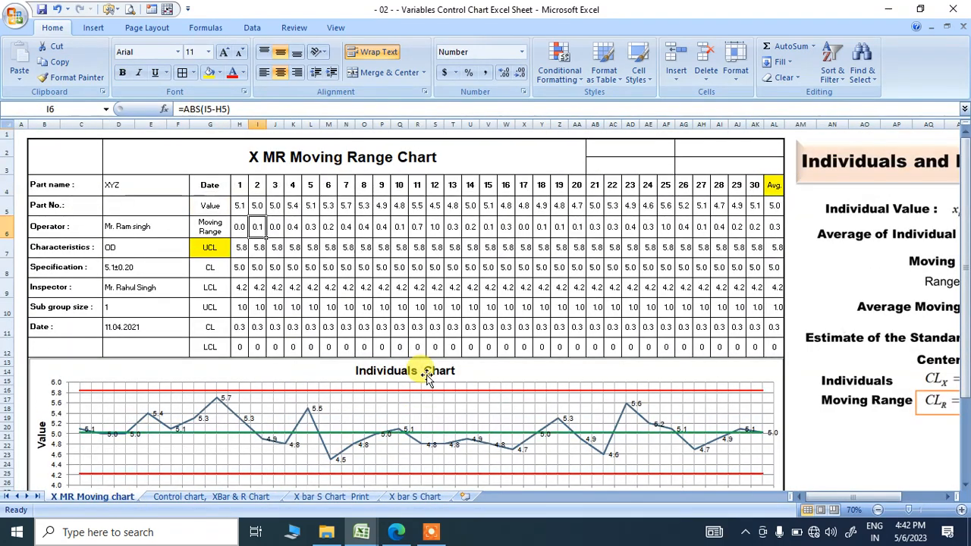